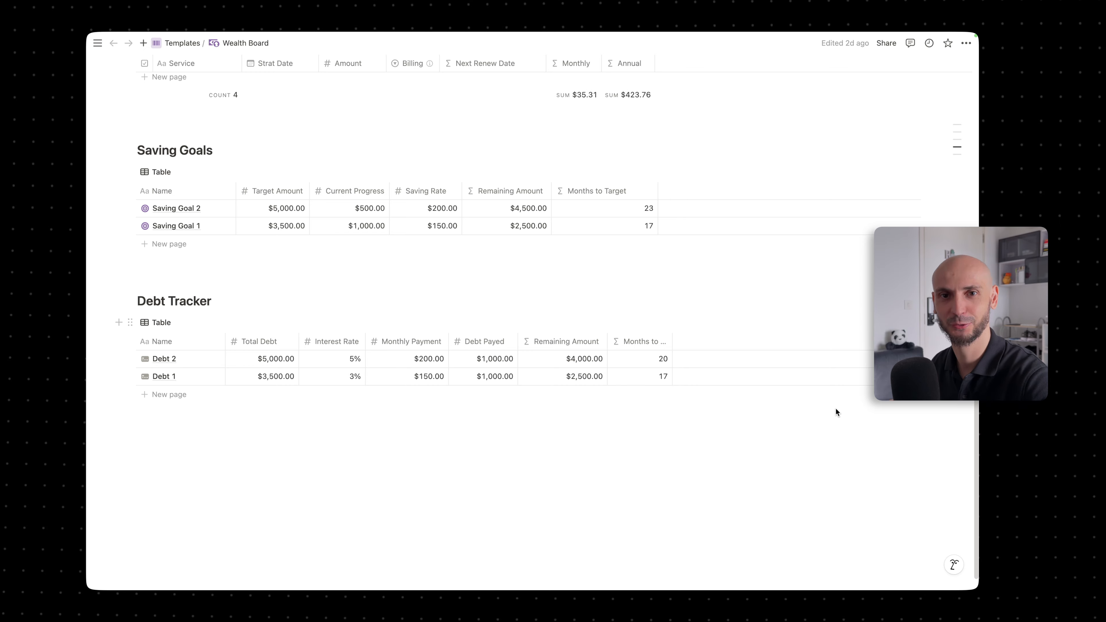
scroll(835, 408, up, 10)
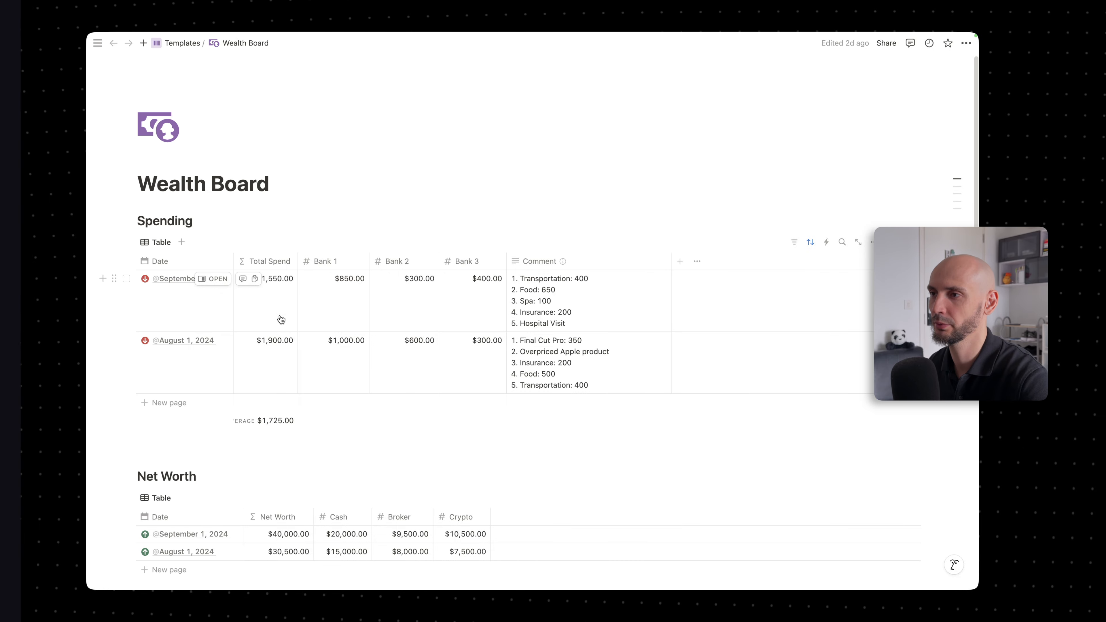
click(176, 408)
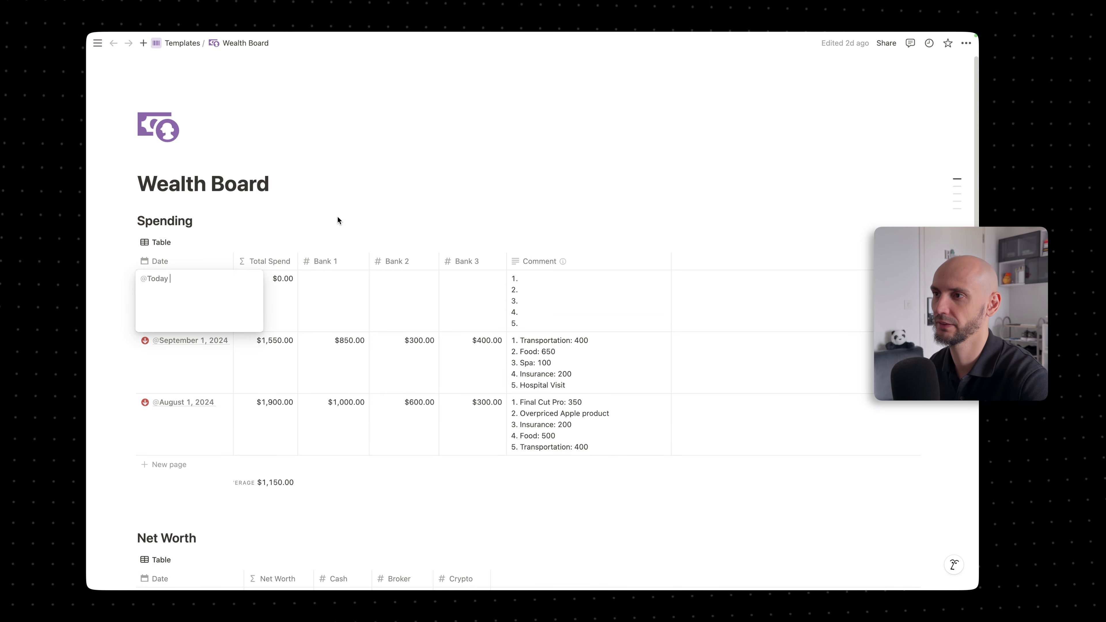
key(Escape)
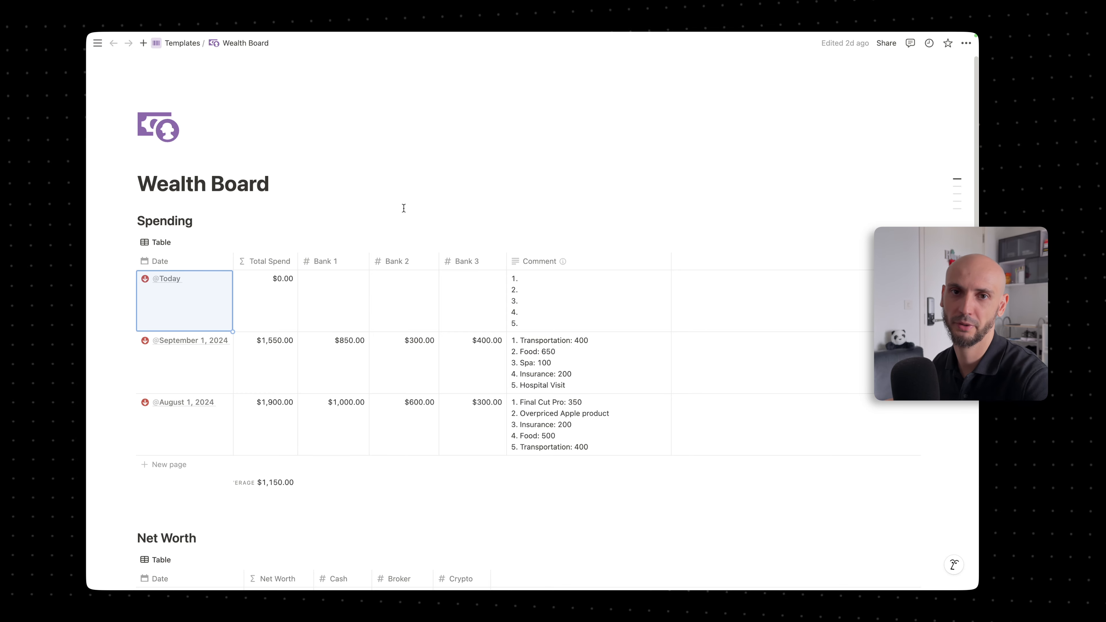
click(338, 290)
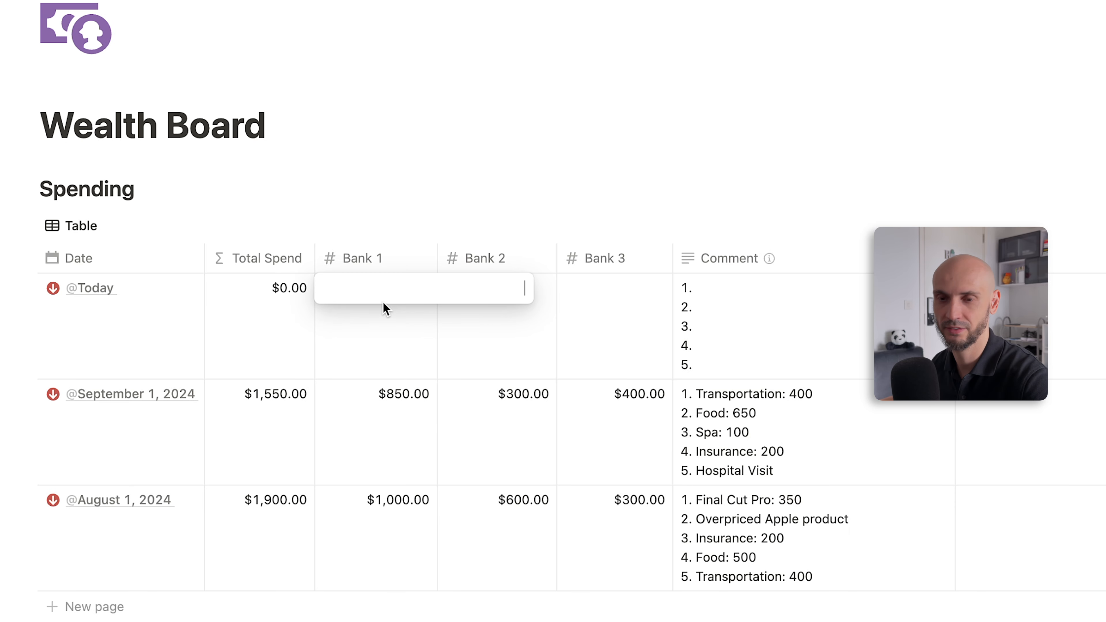
text(750)
key(Return)
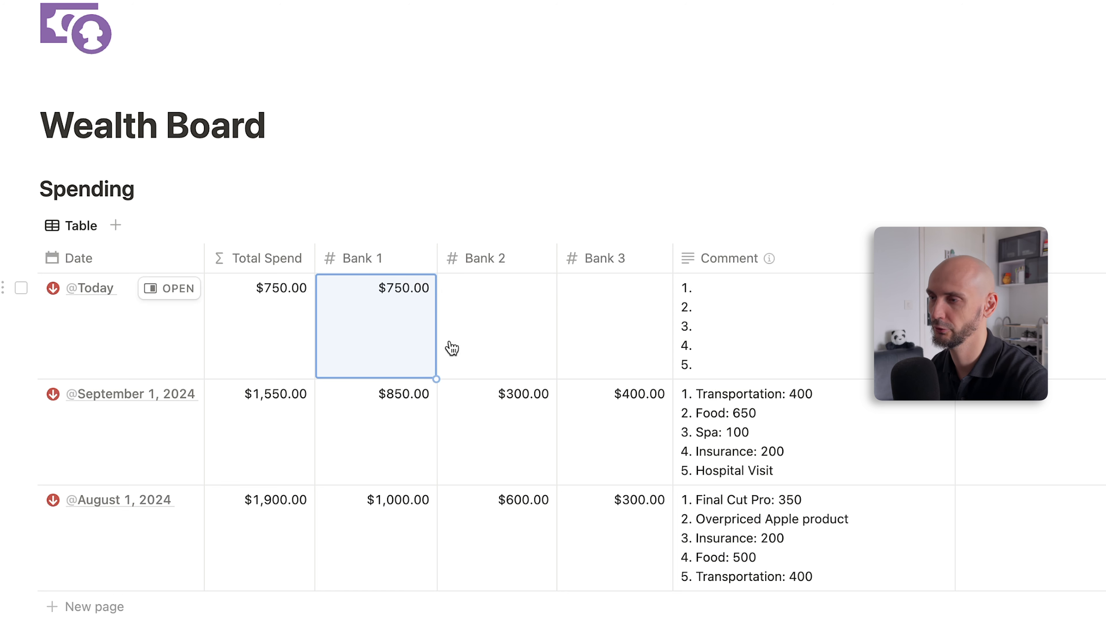
click(504, 318)
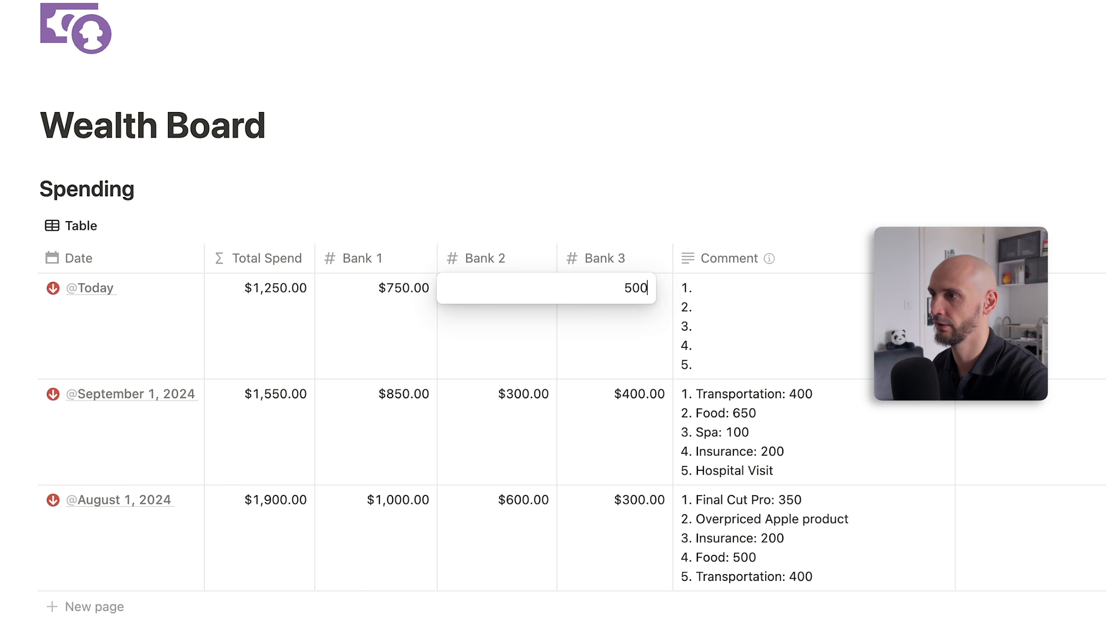
key(Return)
click(596, 332)
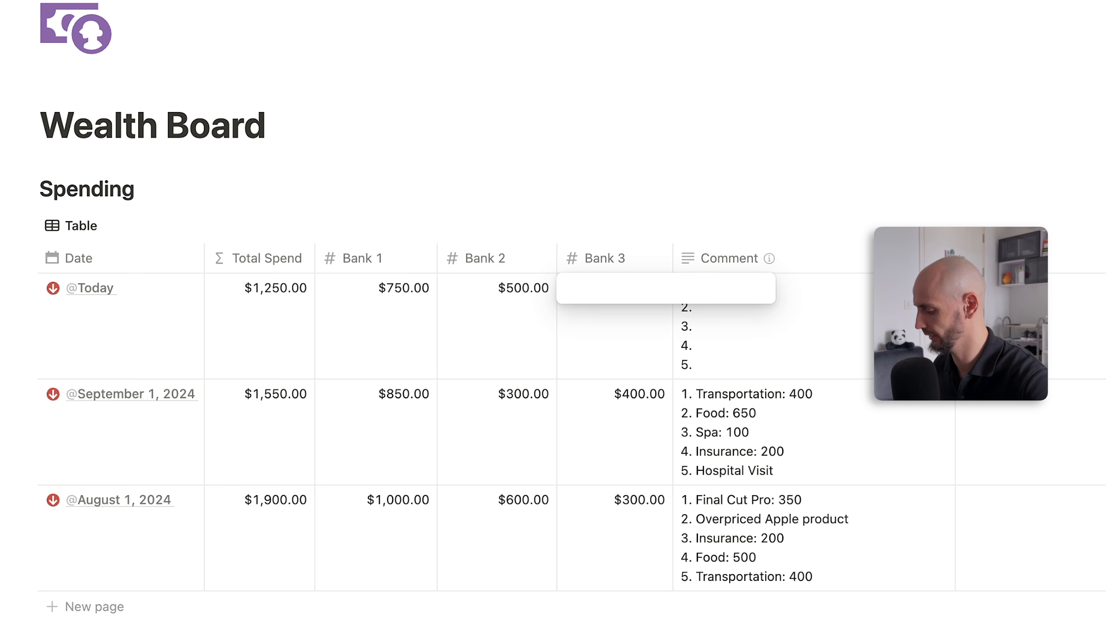
key(Return)
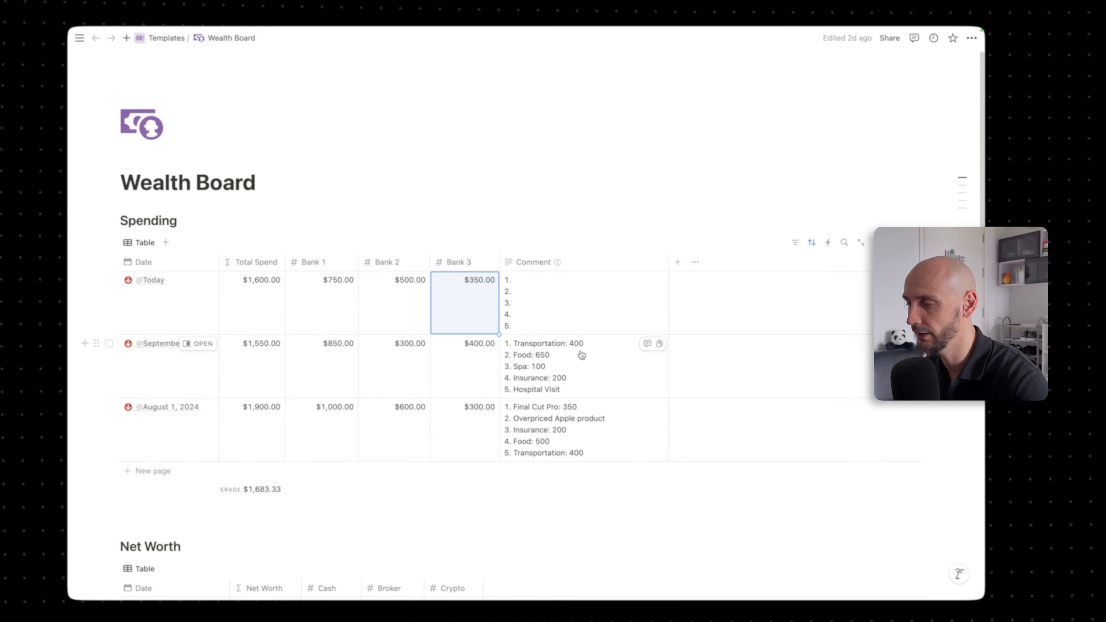
Duplicate the Bank 3 column in the Spending table.
mouse_move(563, 262)
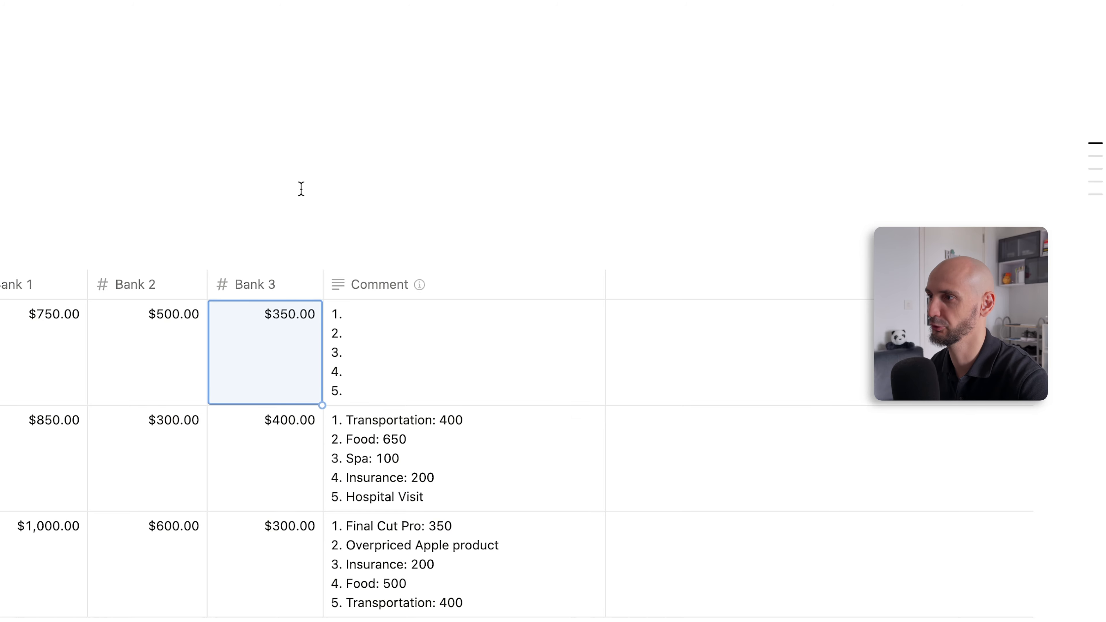
click(388, 196)
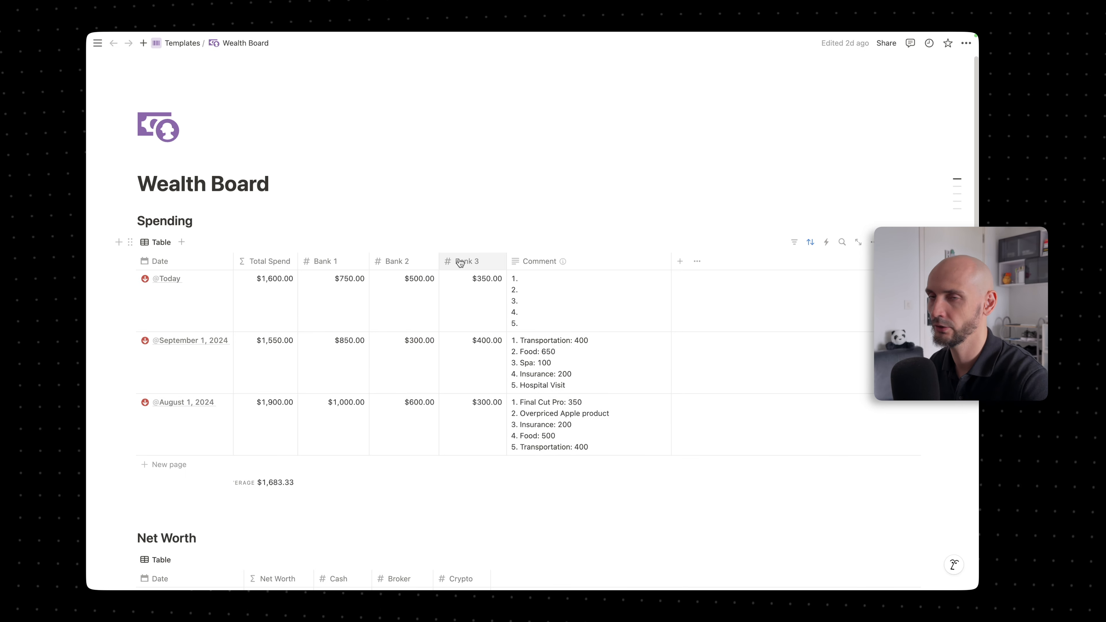
click(477, 228)
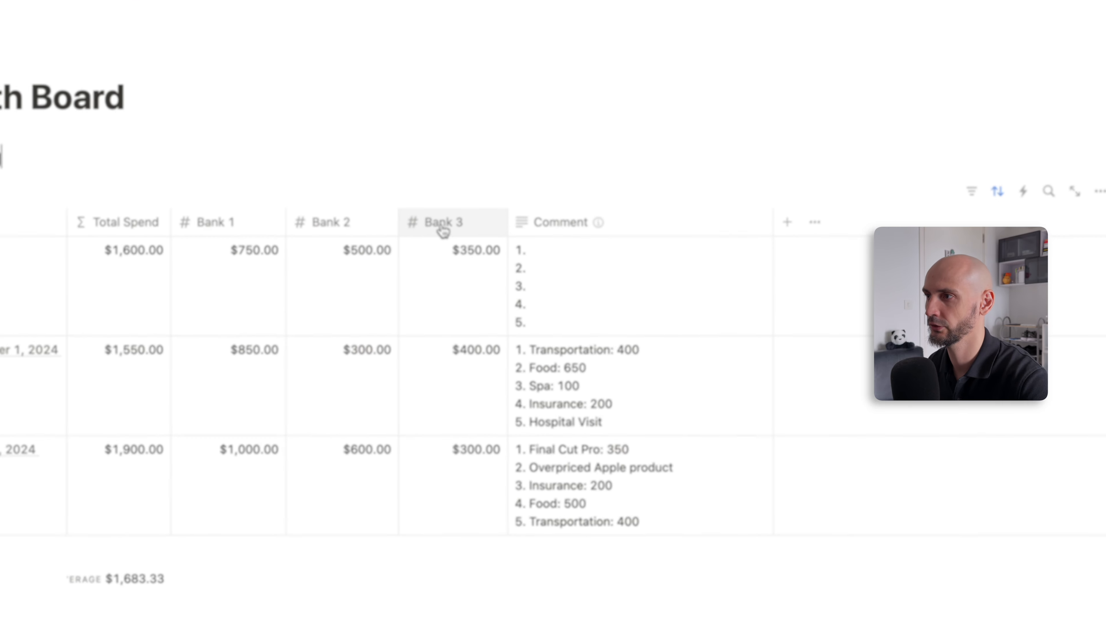
click(443, 230)
click(484, 461)
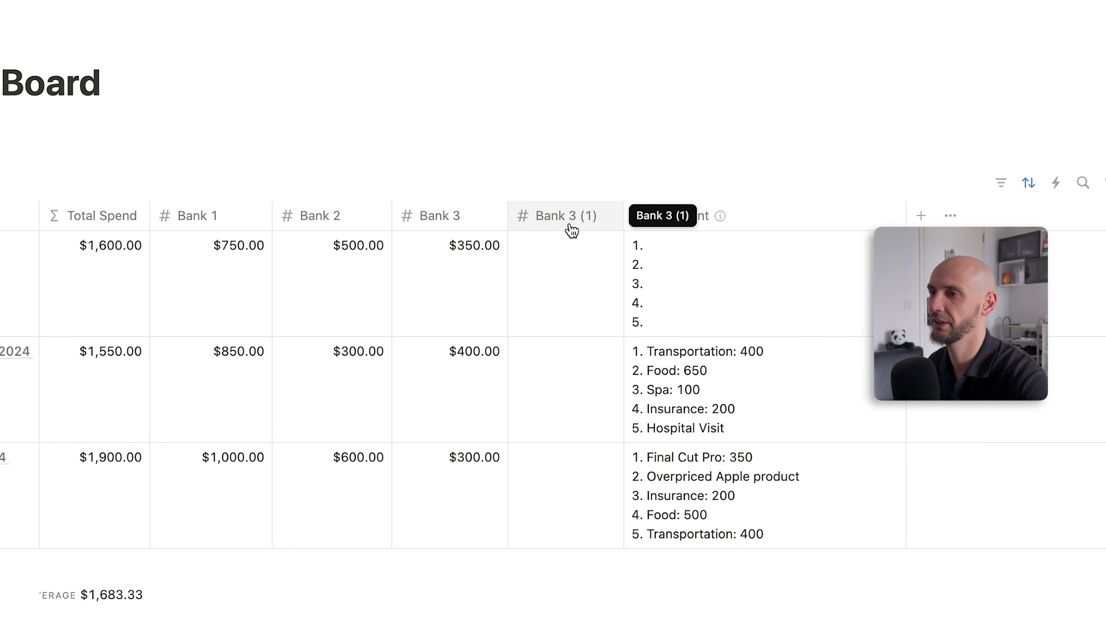
Extend the Total Spend formula to add Bank 3 (1) to the sum of Bank 1, Bank 2 and Bank 3.
click(100, 301)
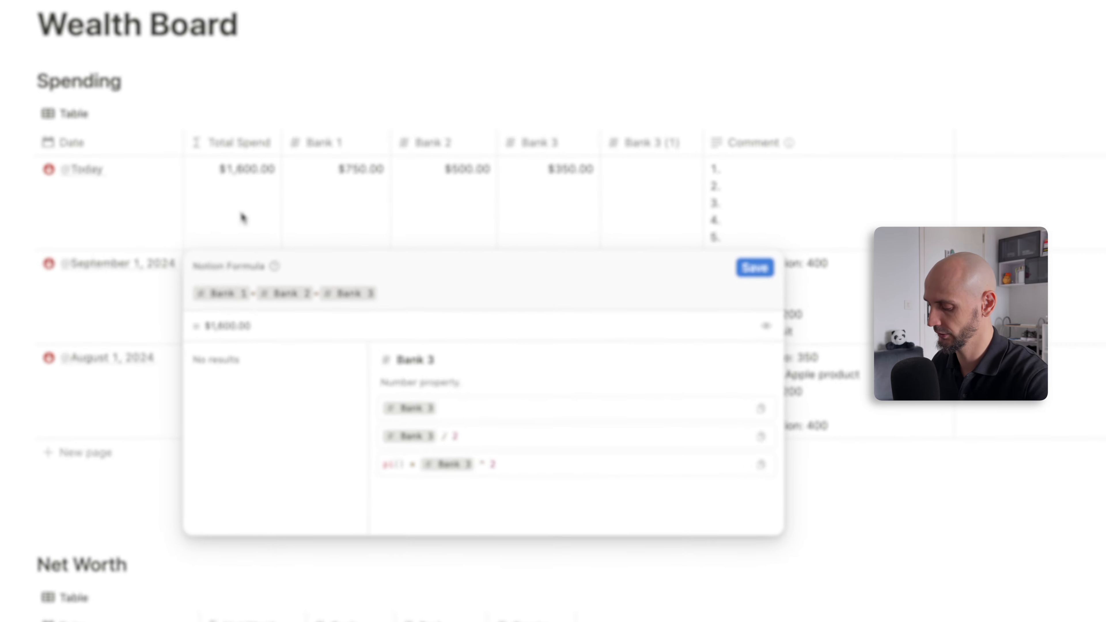
text(+# Bank 2+# Bank 3+)
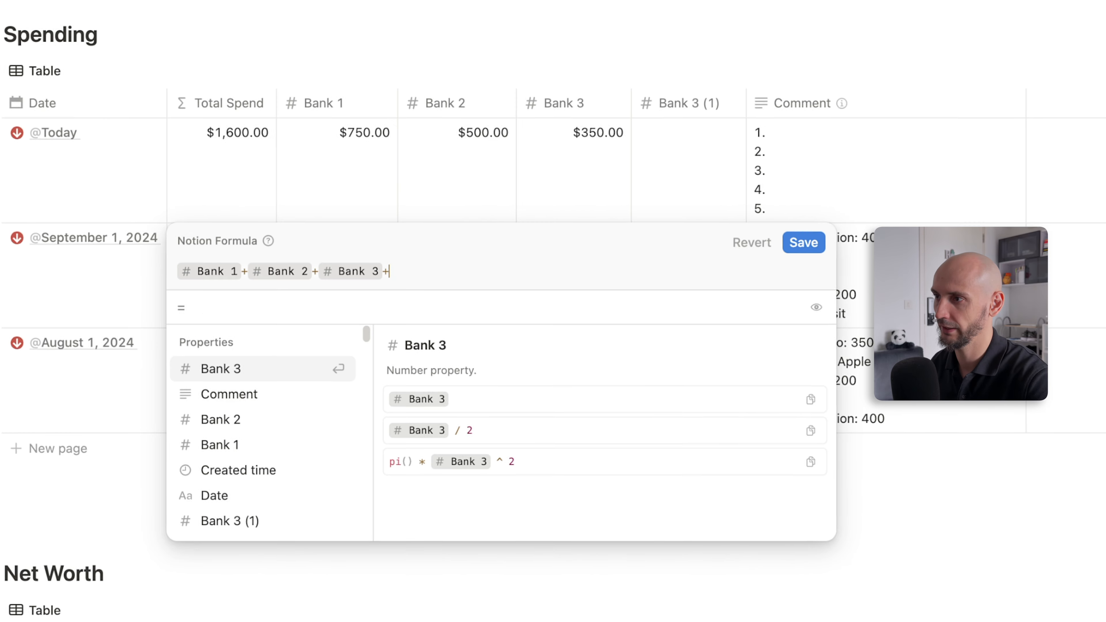
click(265, 522)
click(654, 40)
click(692, 130)
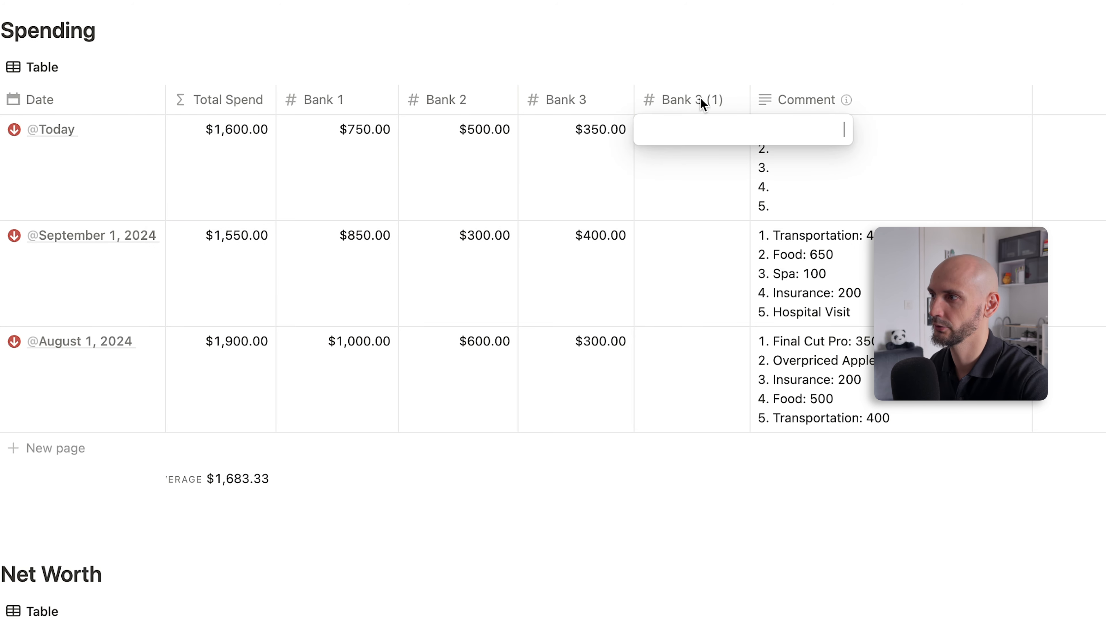
text(50)
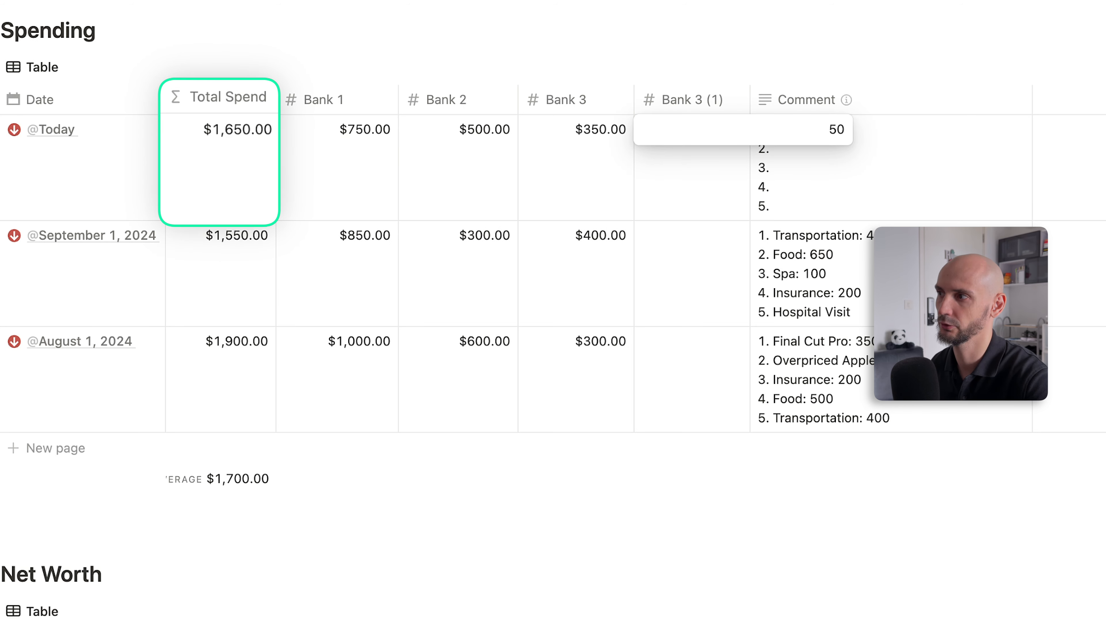
key(Return)
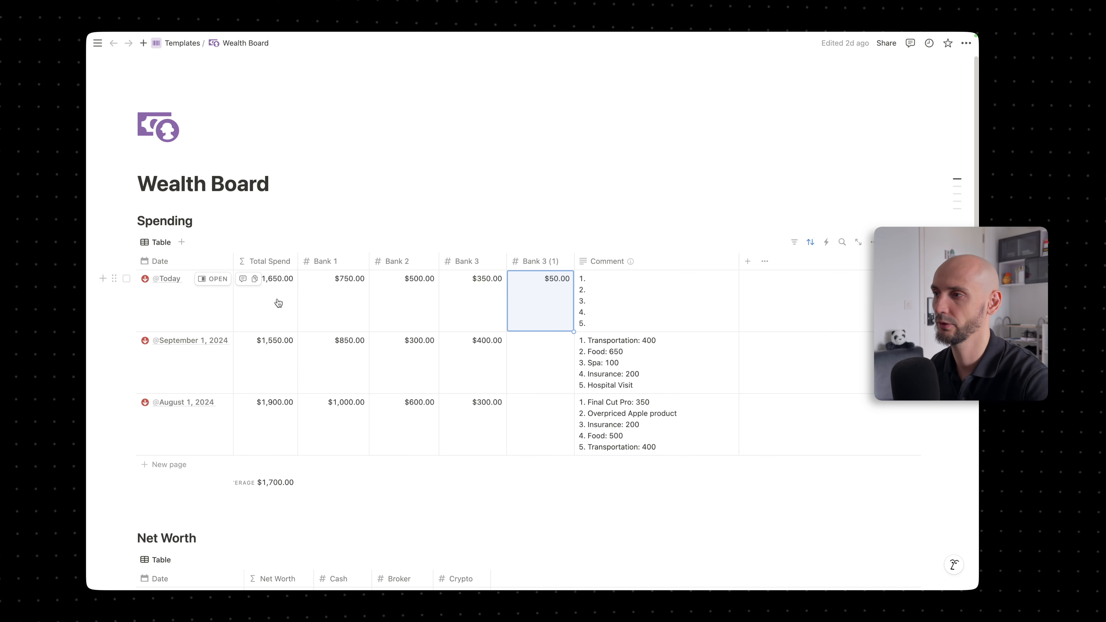
key(BackSpace)
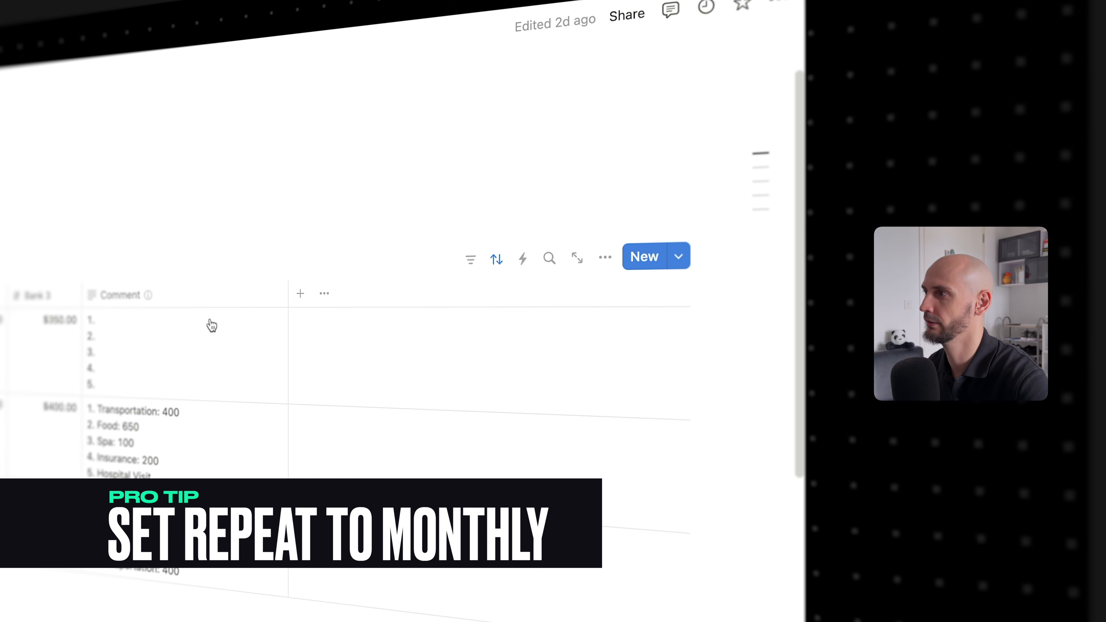
click(678, 217)
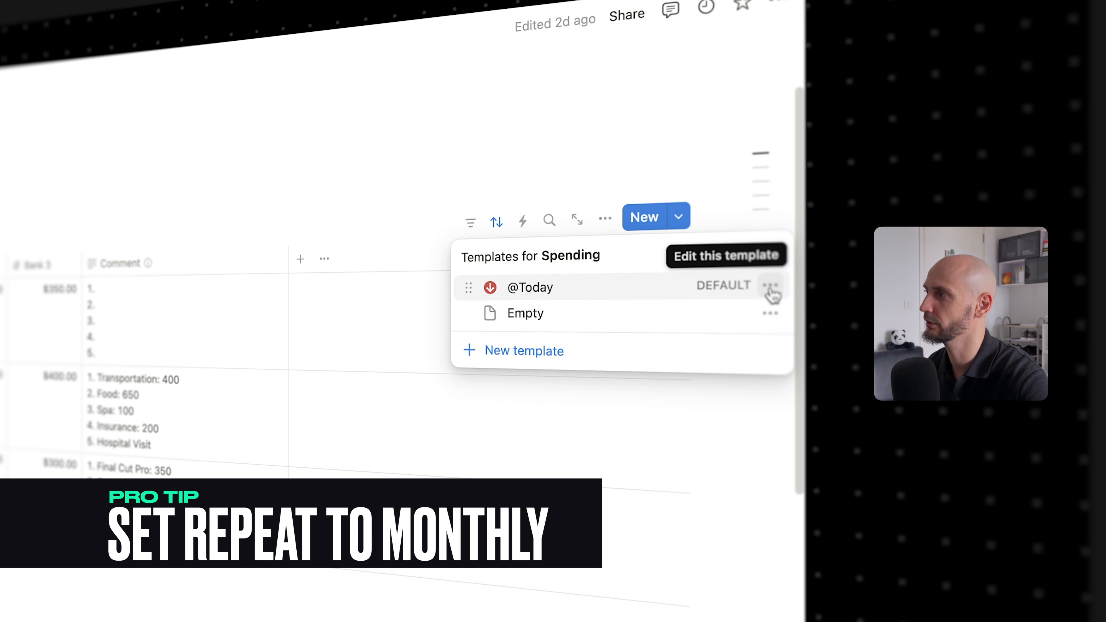
click(770, 287)
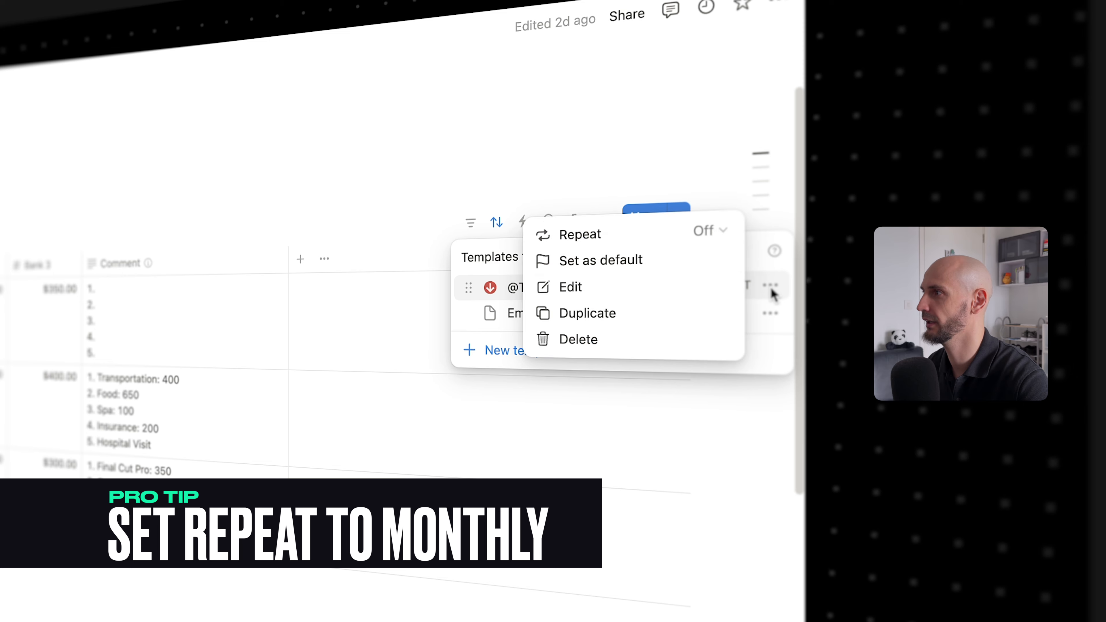
click(705, 230)
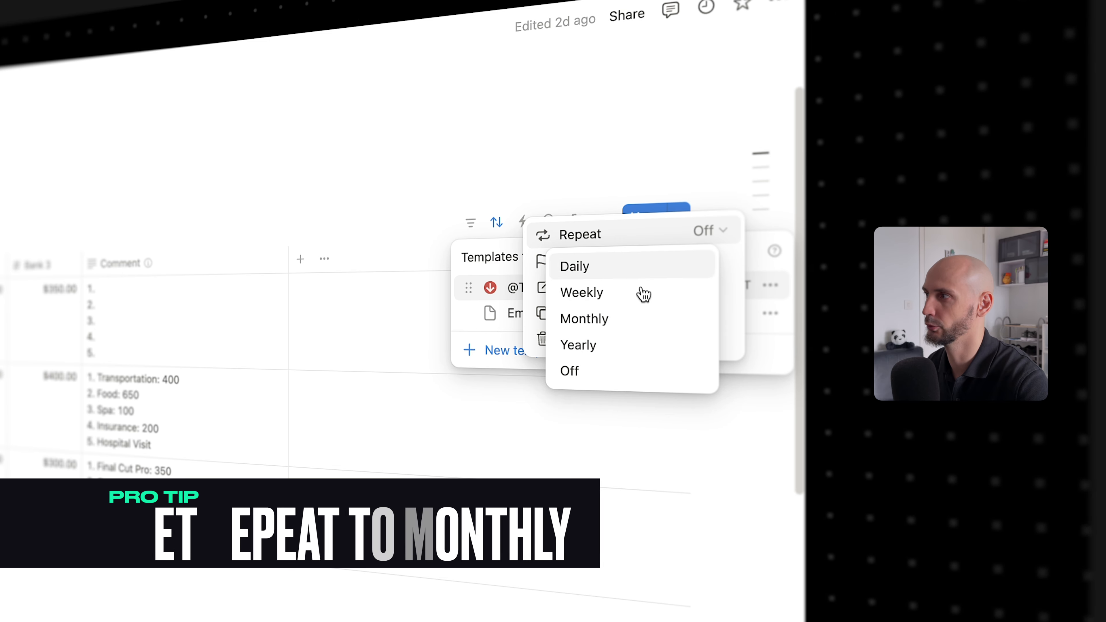
click(604, 327)
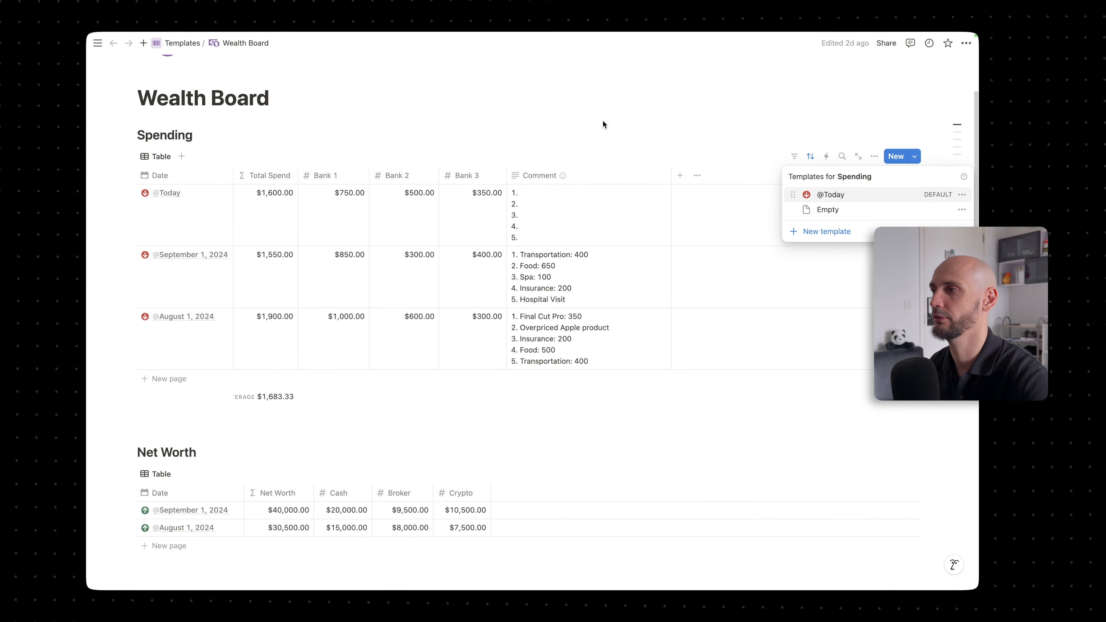
click(603, 121)
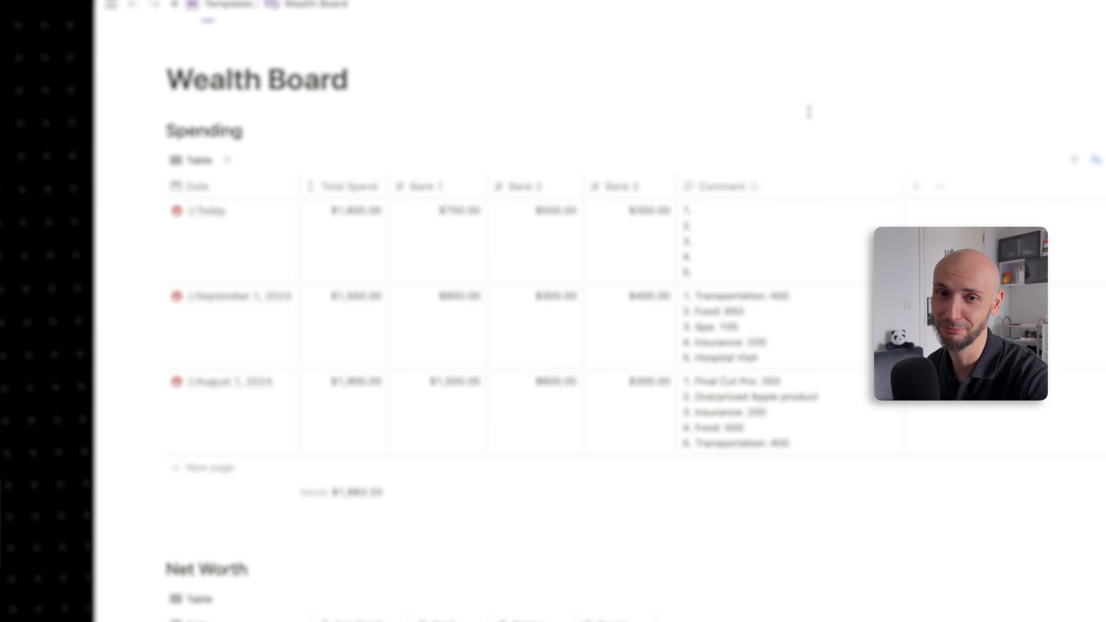
Add a Chart view to the Spending database.
click(268, 165)
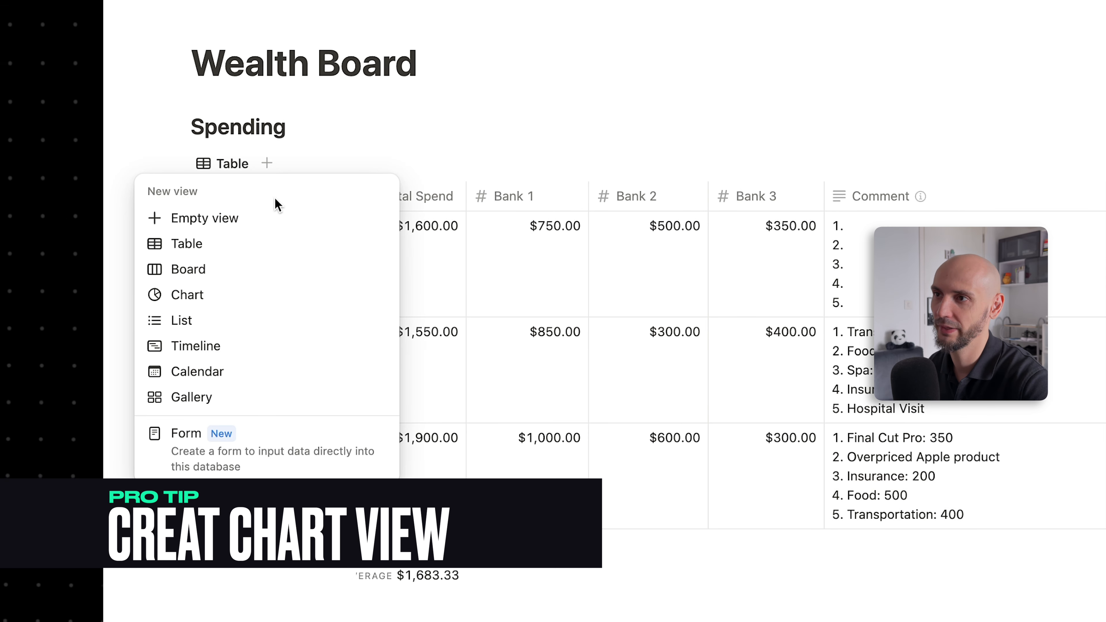
click(226, 308)
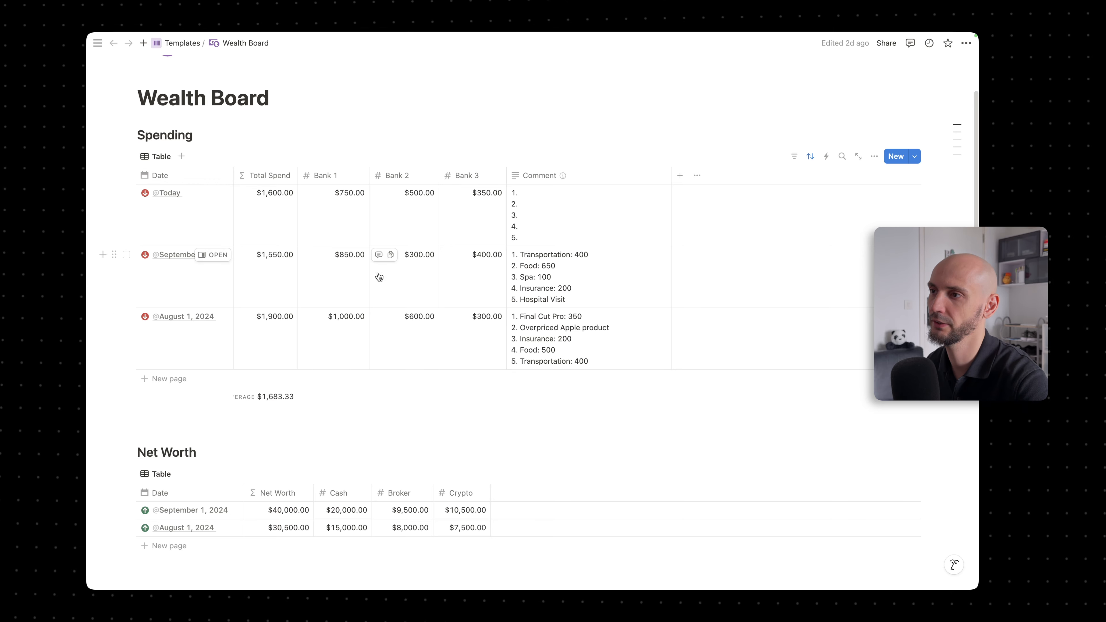
Duplicate the Spending database's Table view.
click(156, 156)
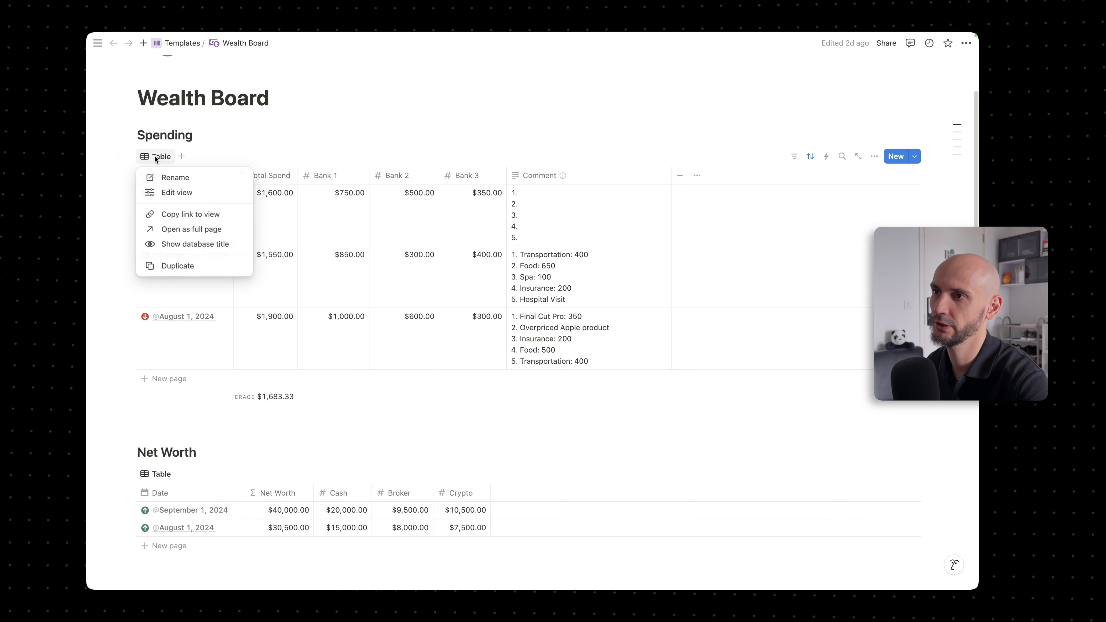
click(188, 264)
click(410, 134)
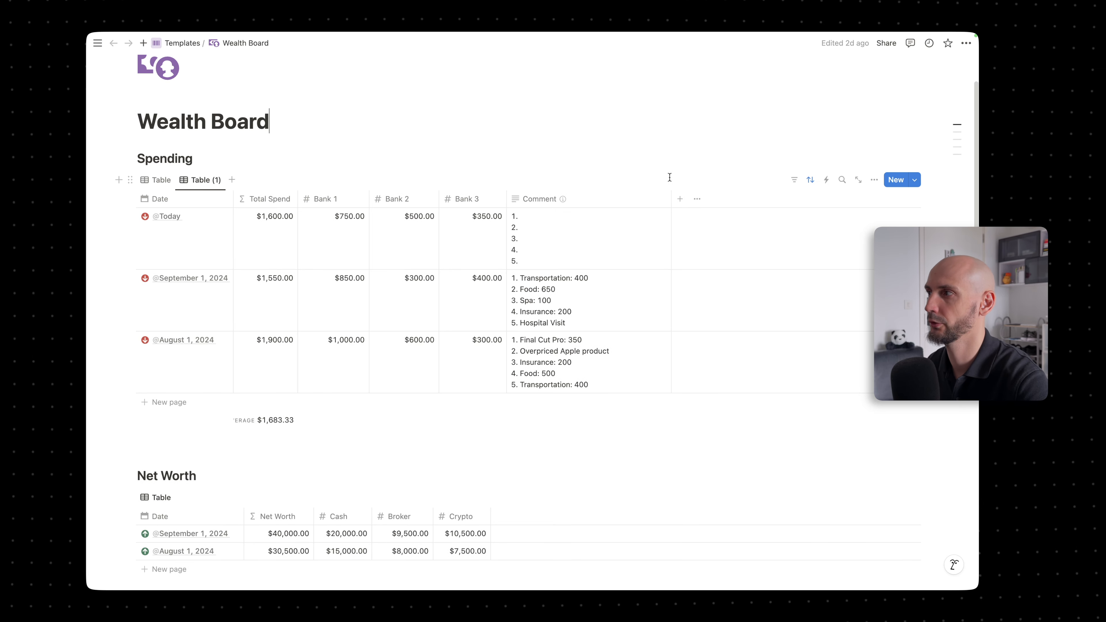
Filter the duplicated Spending view by Created time with the condition Is relative to today.
click(795, 180)
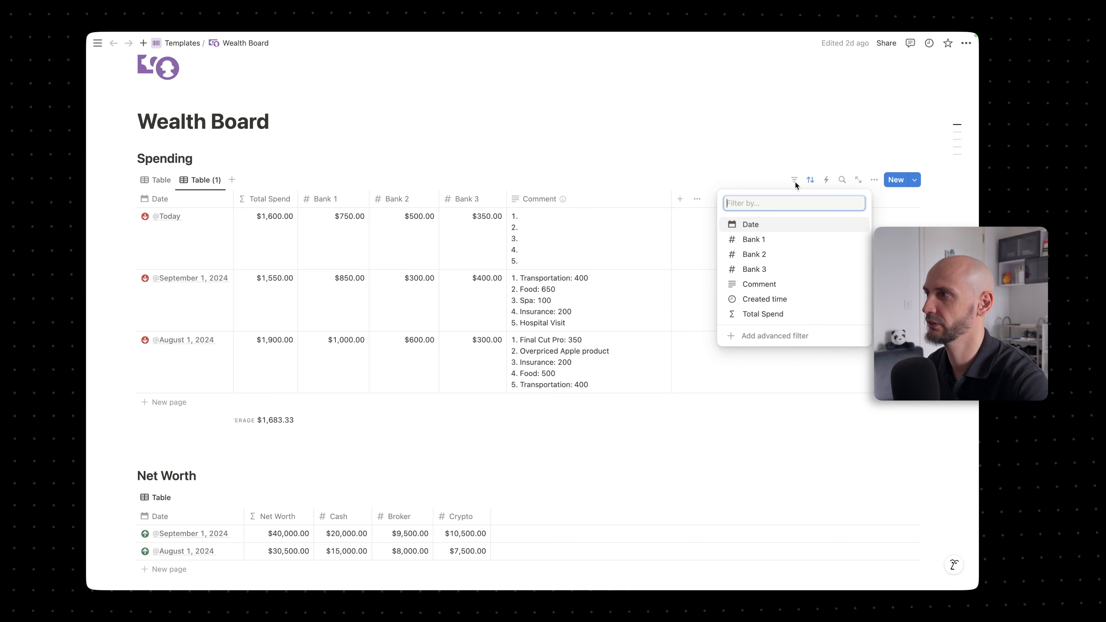
click(774, 300)
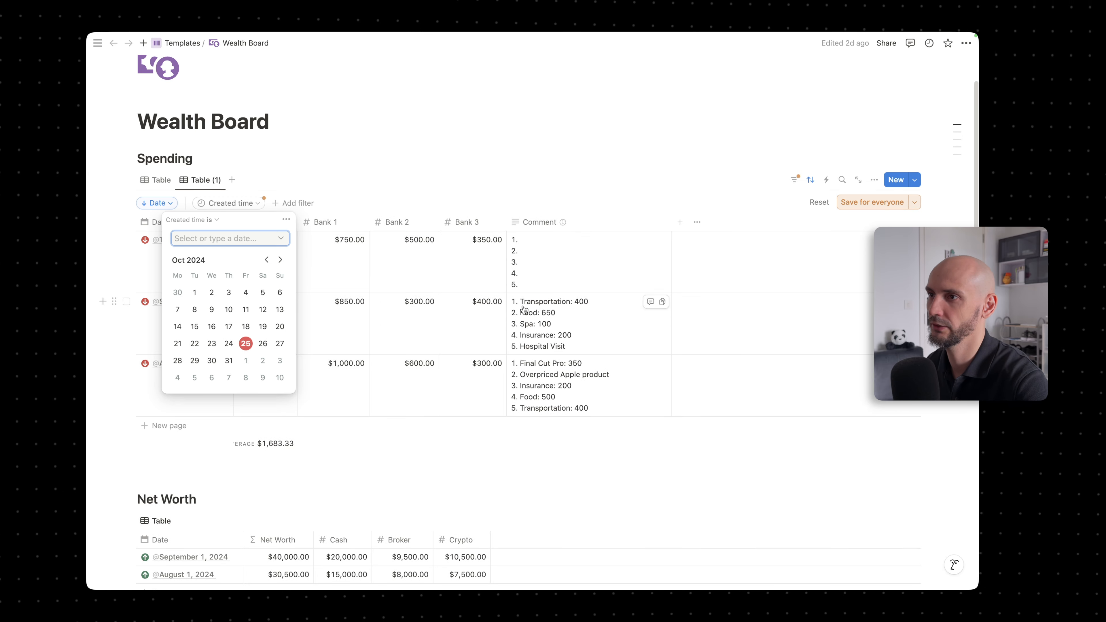
click(209, 219)
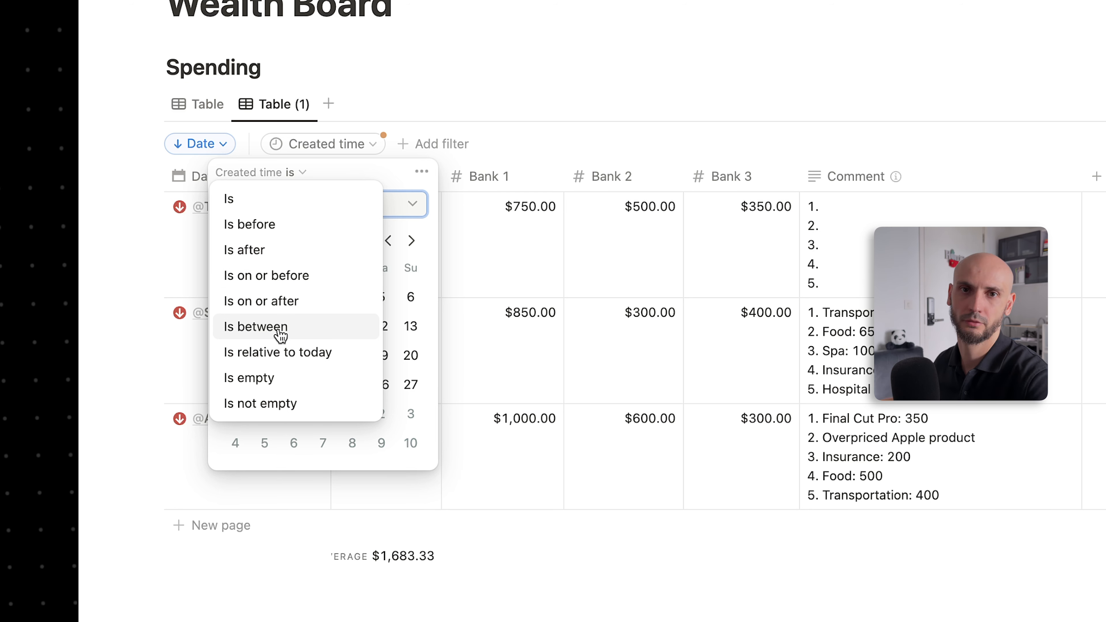
click(289, 360)
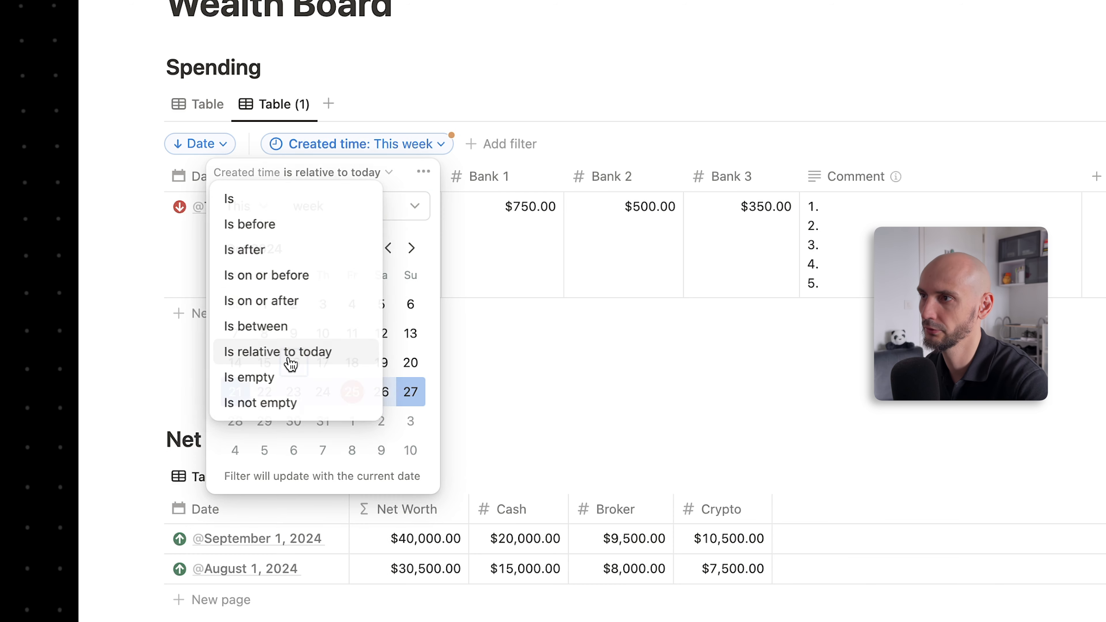
Set the Created time filter's range to the past 3 months and return to the original Table view.
click(423, 209)
click(214, 241)
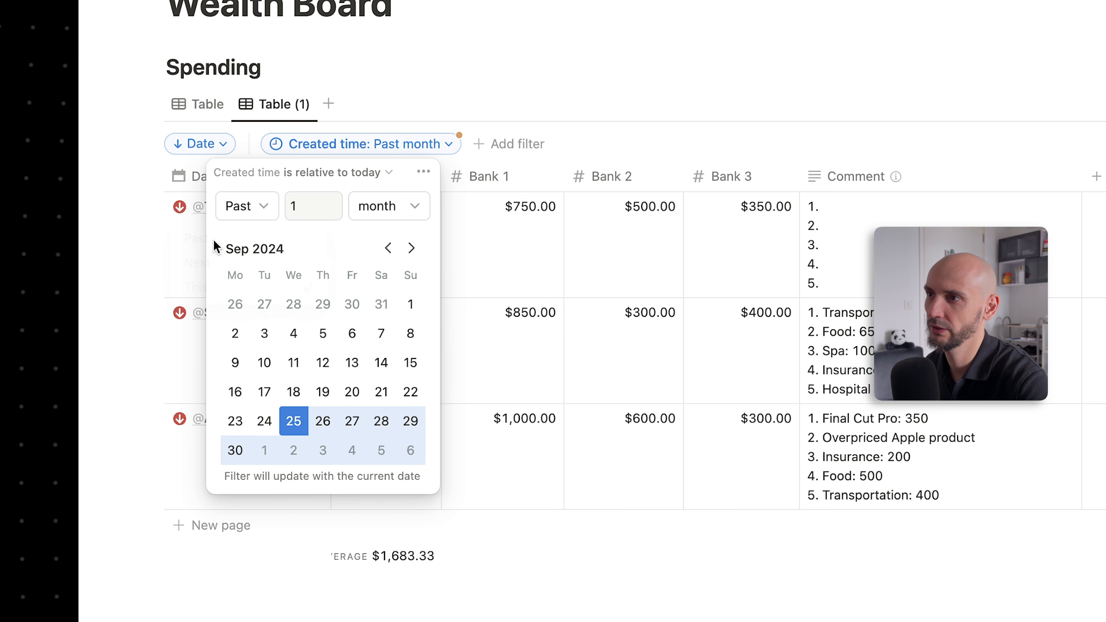
click(307, 205)
key(BackSpace)
text(3)
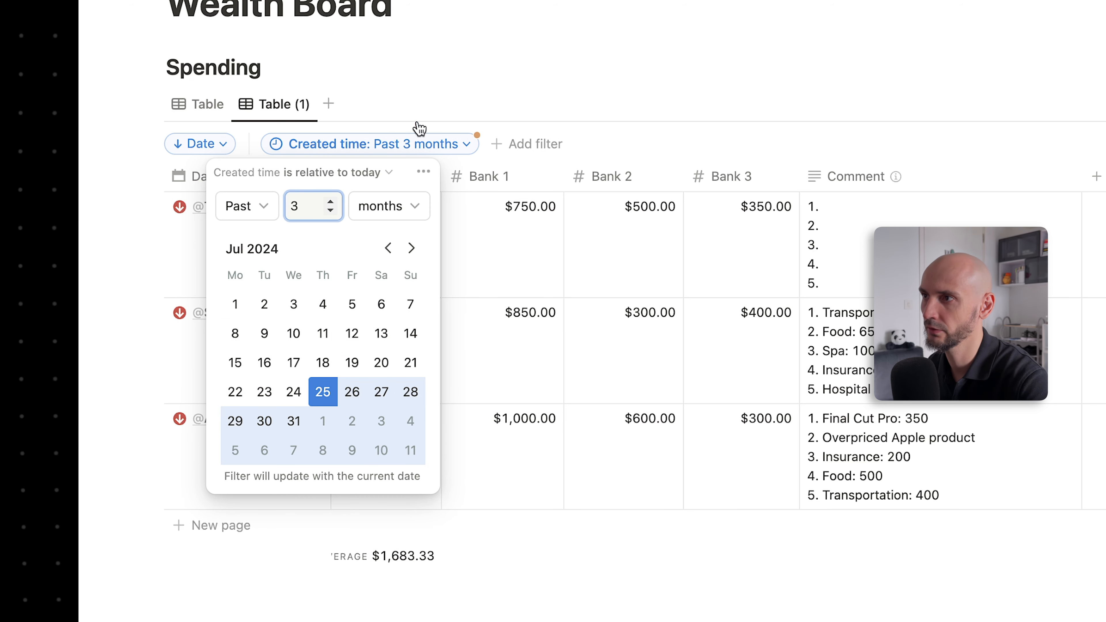
click(484, 68)
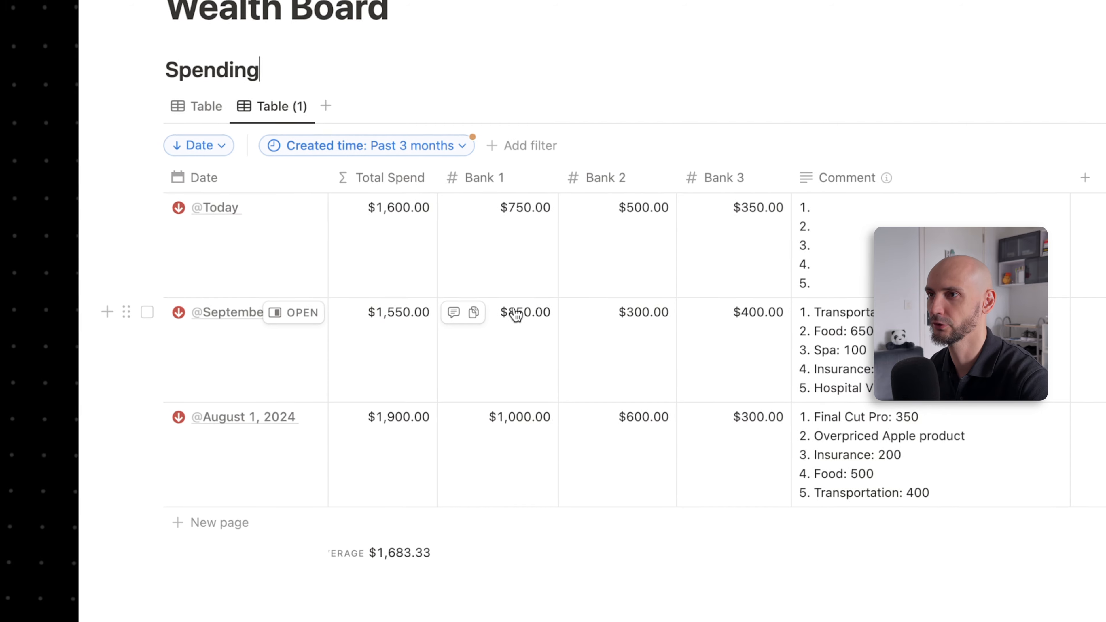
click(209, 105)
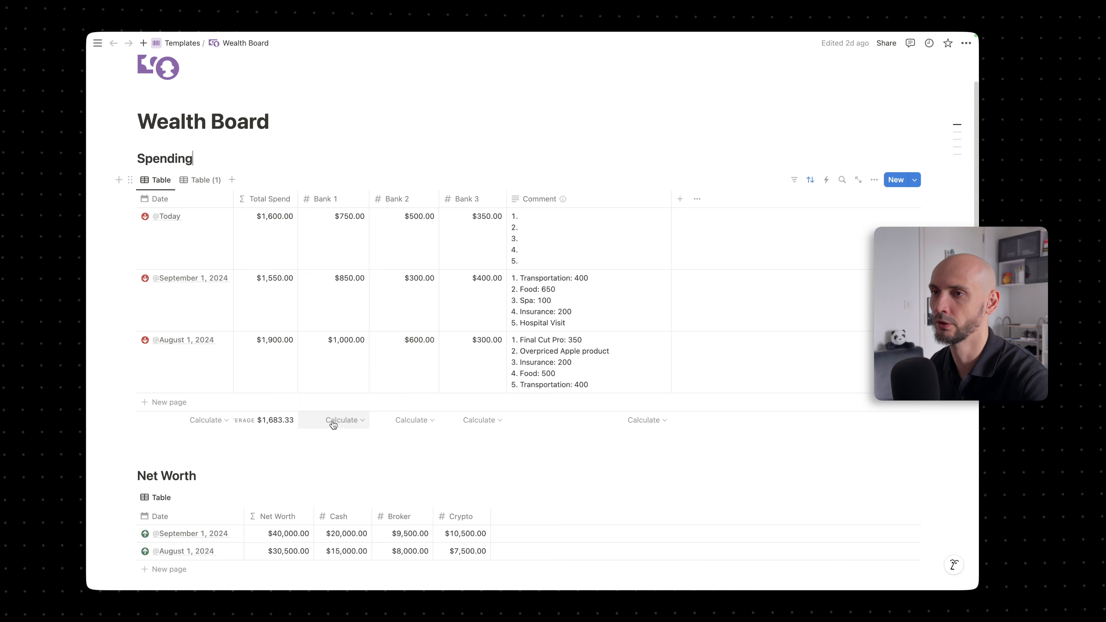
Switch the Spending database to its Table (1) view and add a new entry dated Today to the Net Worth table.
click(198, 184)
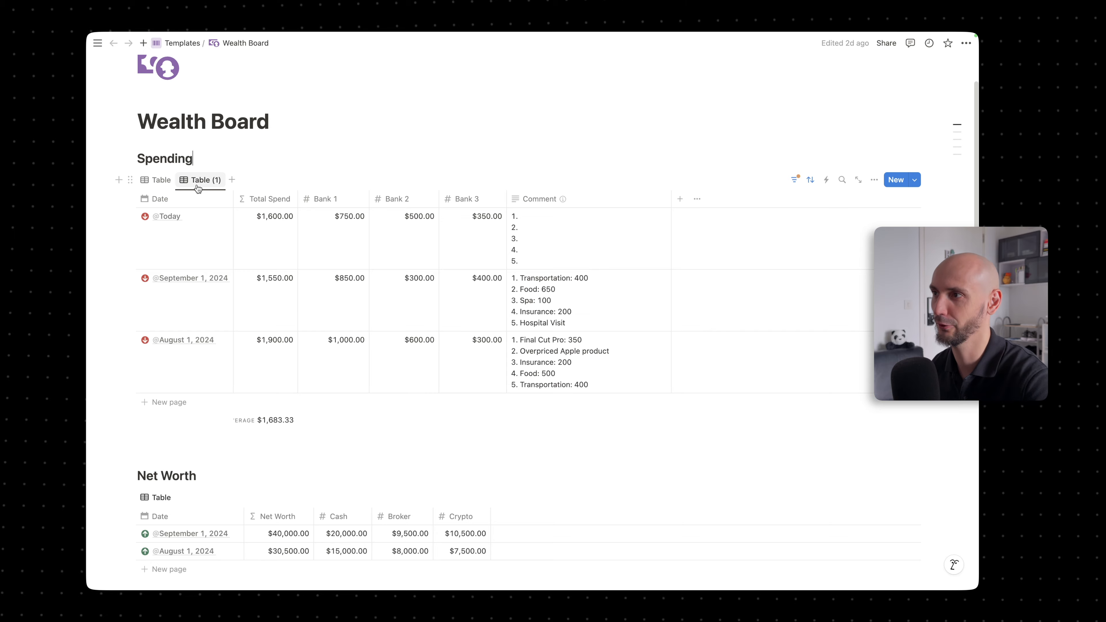
scroll(198, 187, down, 3)
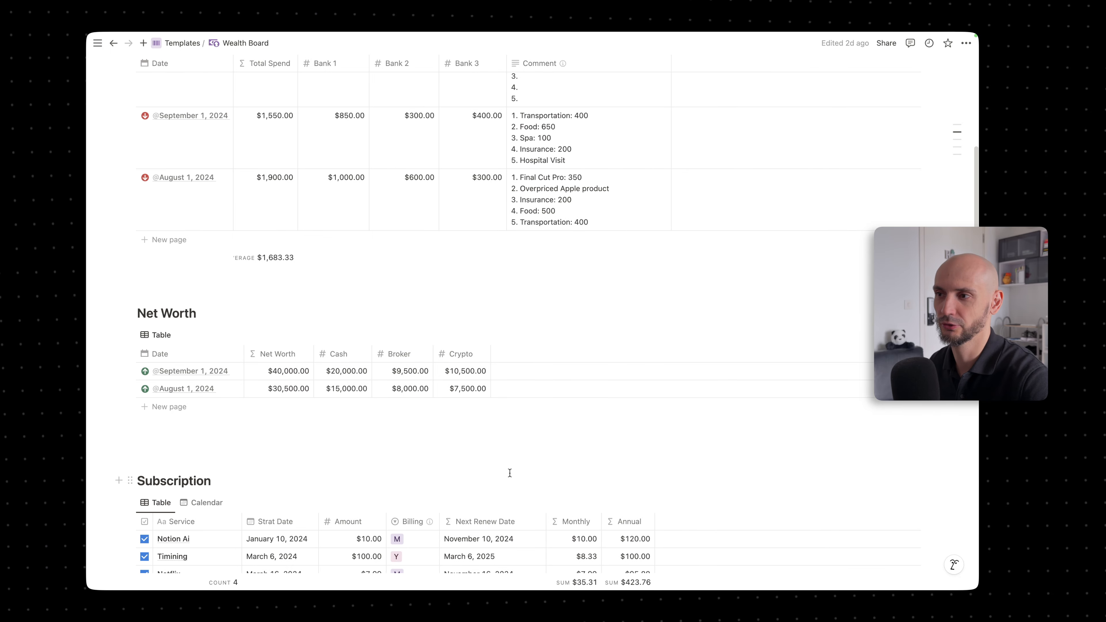
scroll(392, 379, down, 1)
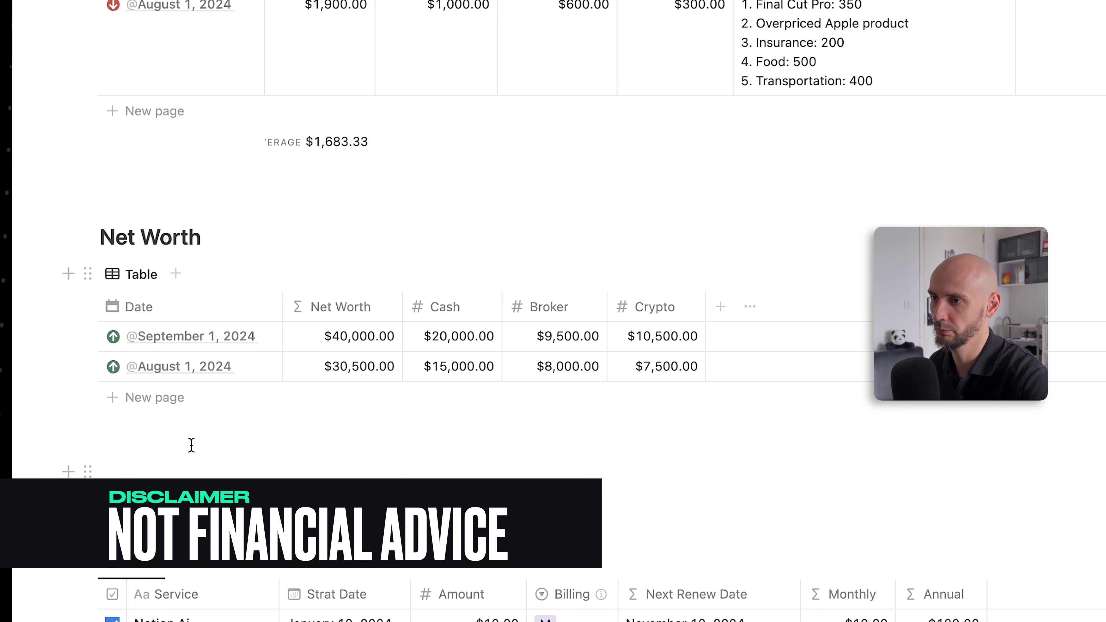
click(170, 403)
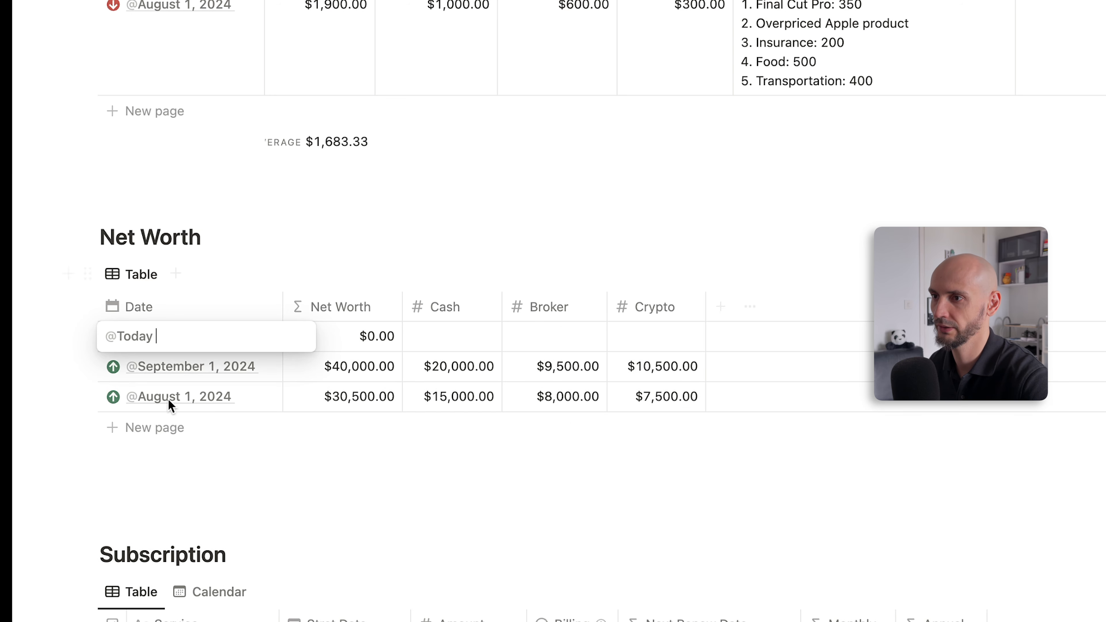
key(Escape)
Fill in today's Net Worth entry with Cash 25000, Broker 10000 and Crypto 20000.
click(464, 339)
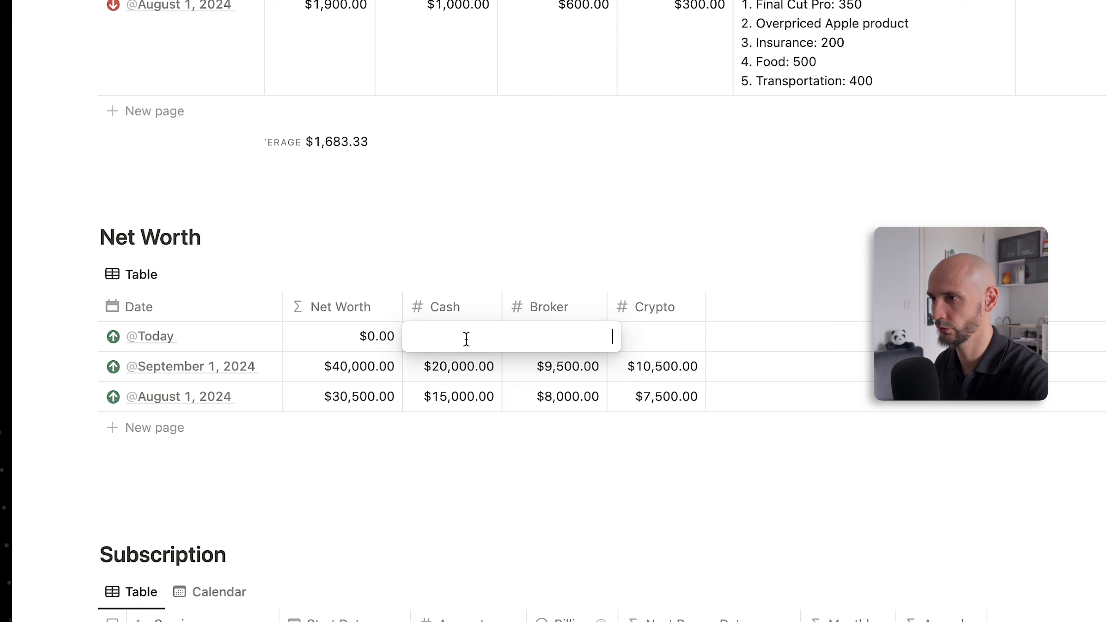
text(25000)
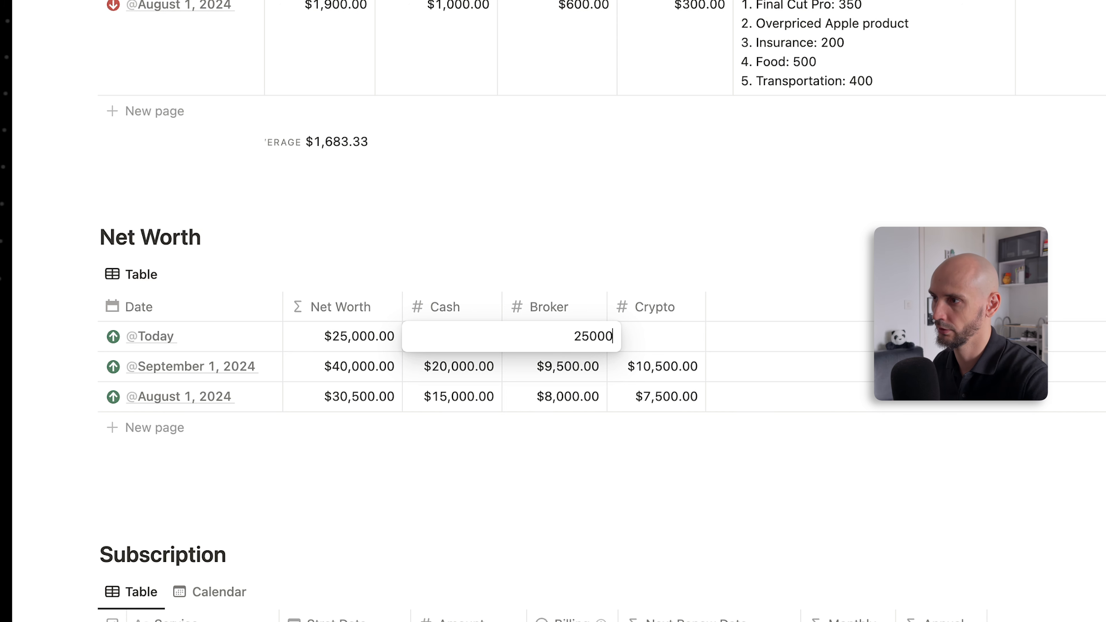
key(Return)
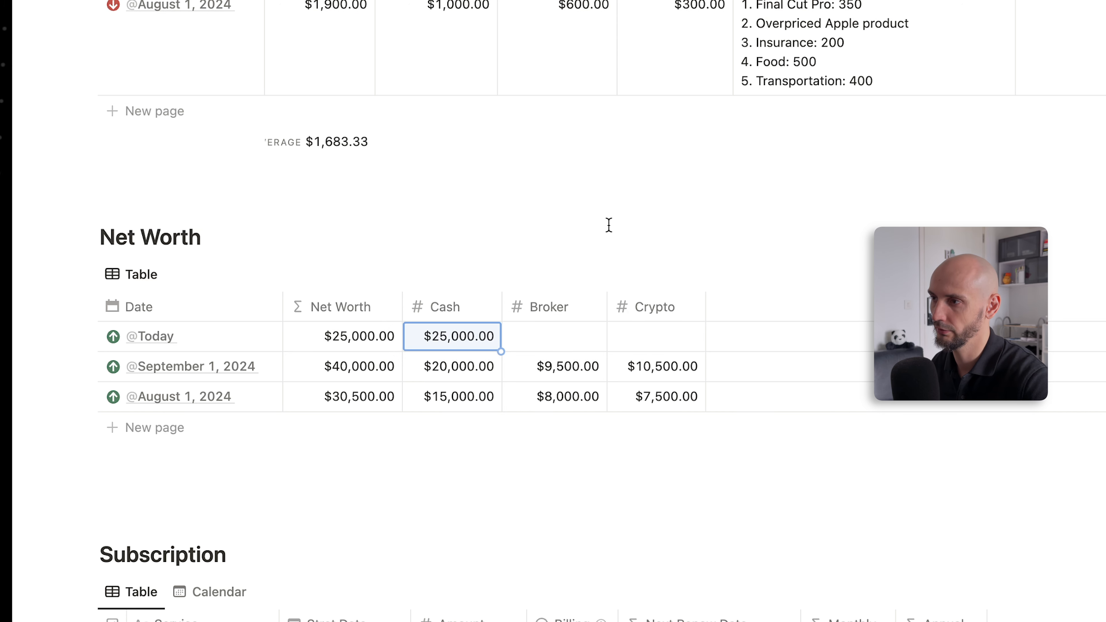
click(553, 339)
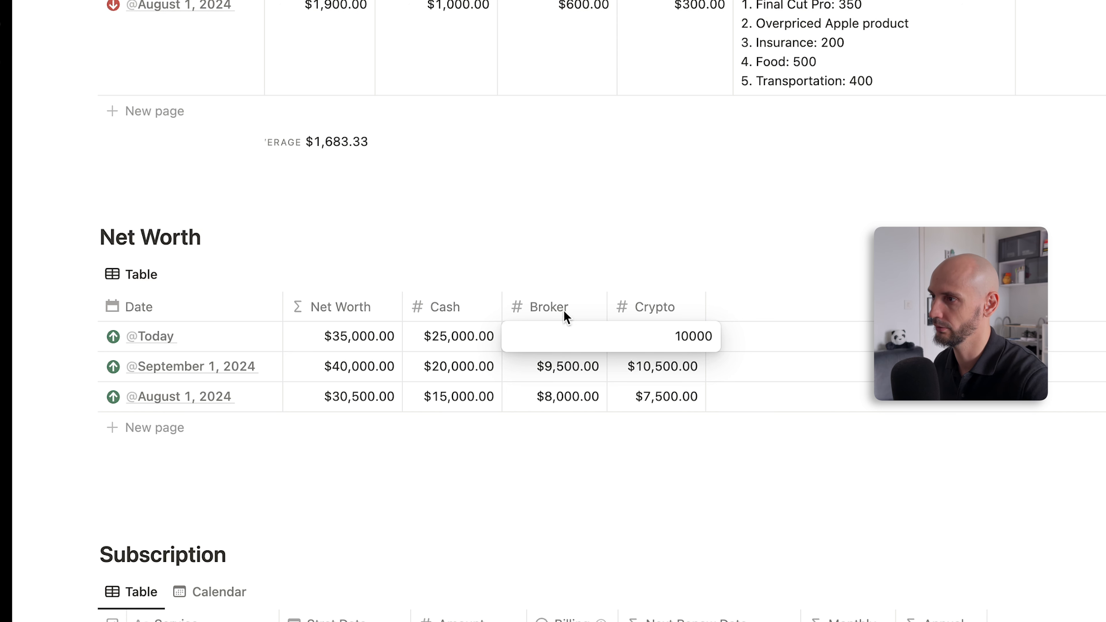
key(Return)
click(662, 336)
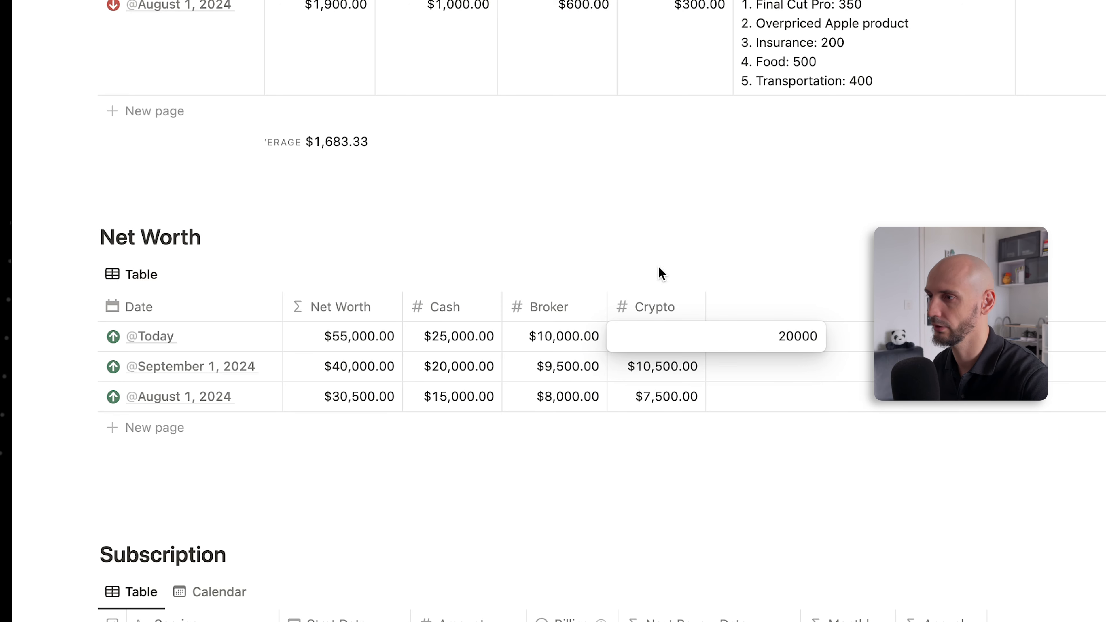
key(Return)
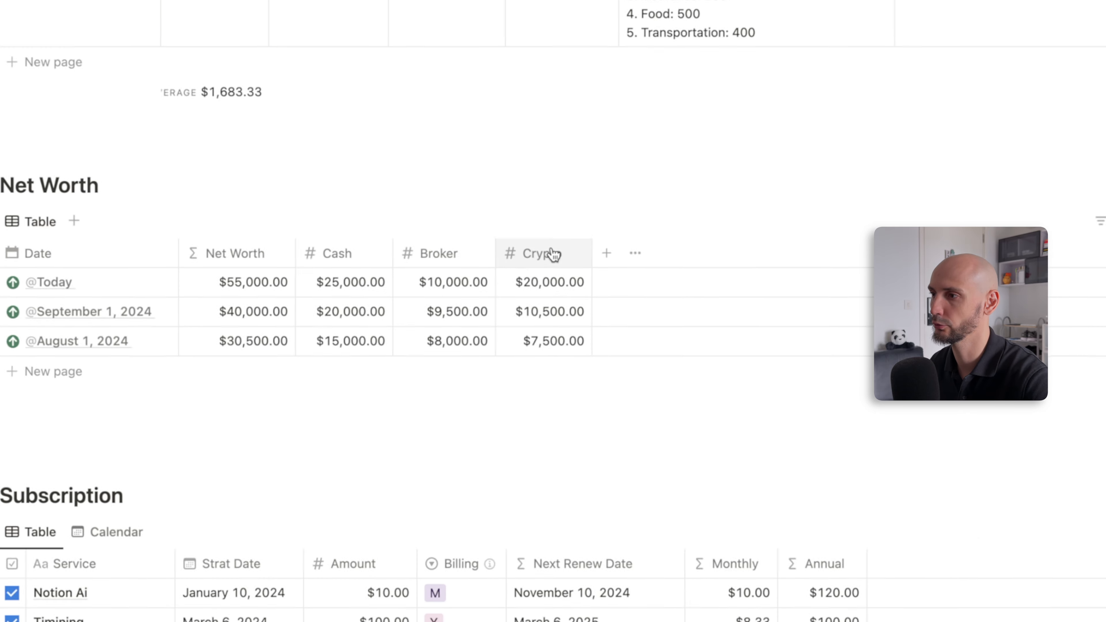
Duplicate the Crypto property in the Net Worth table and try adding Crypto (1) to the Net Worth formula's sum.
click(554, 254)
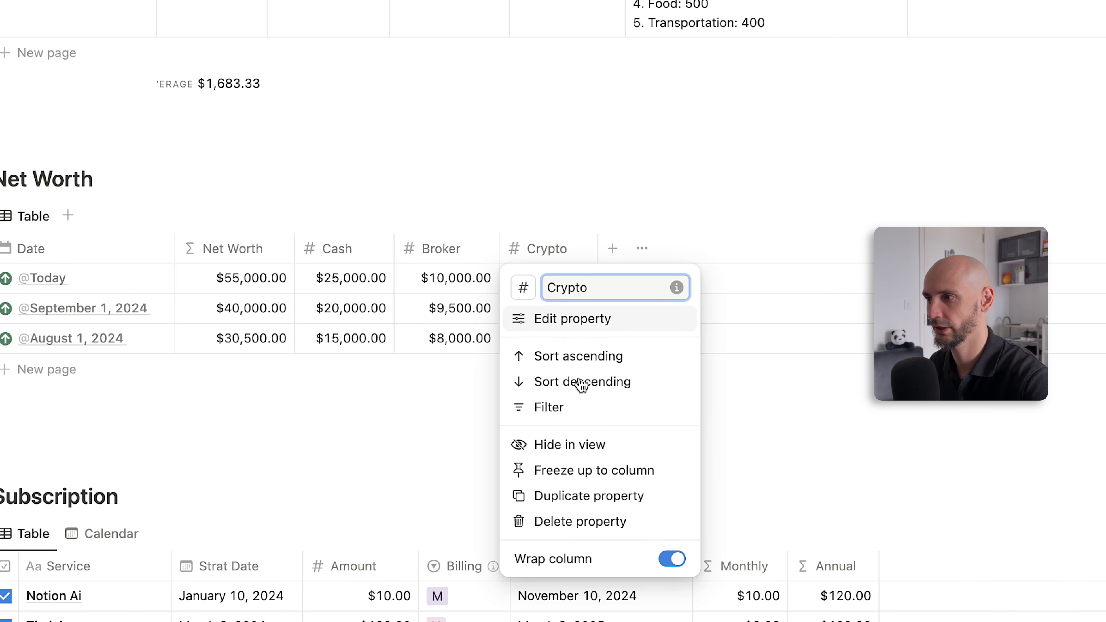
click(586, 497)
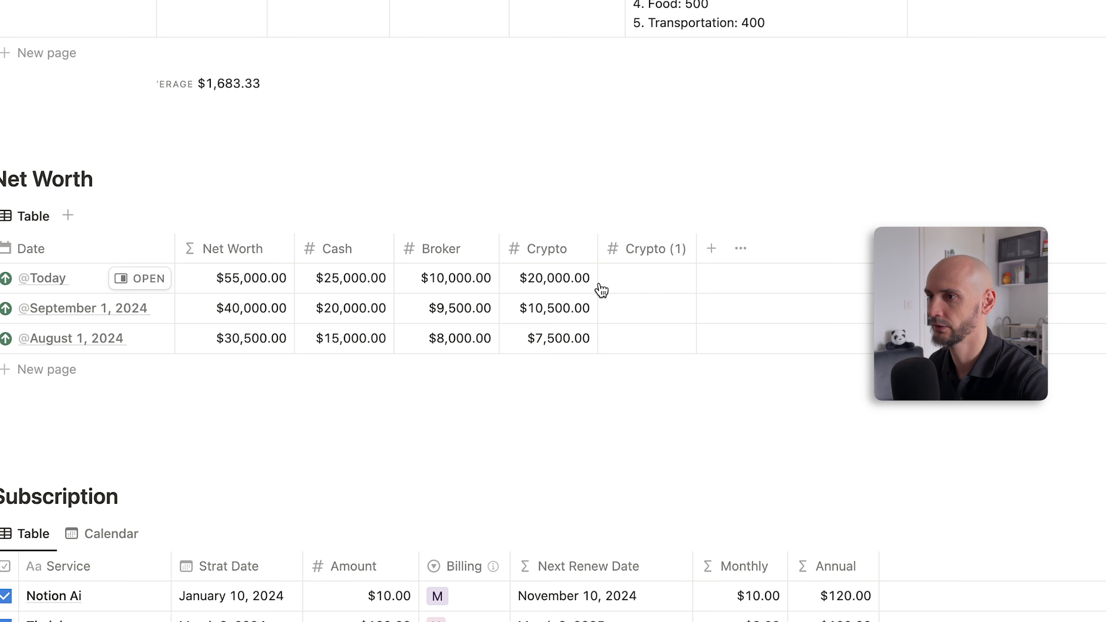
click(256, 283)
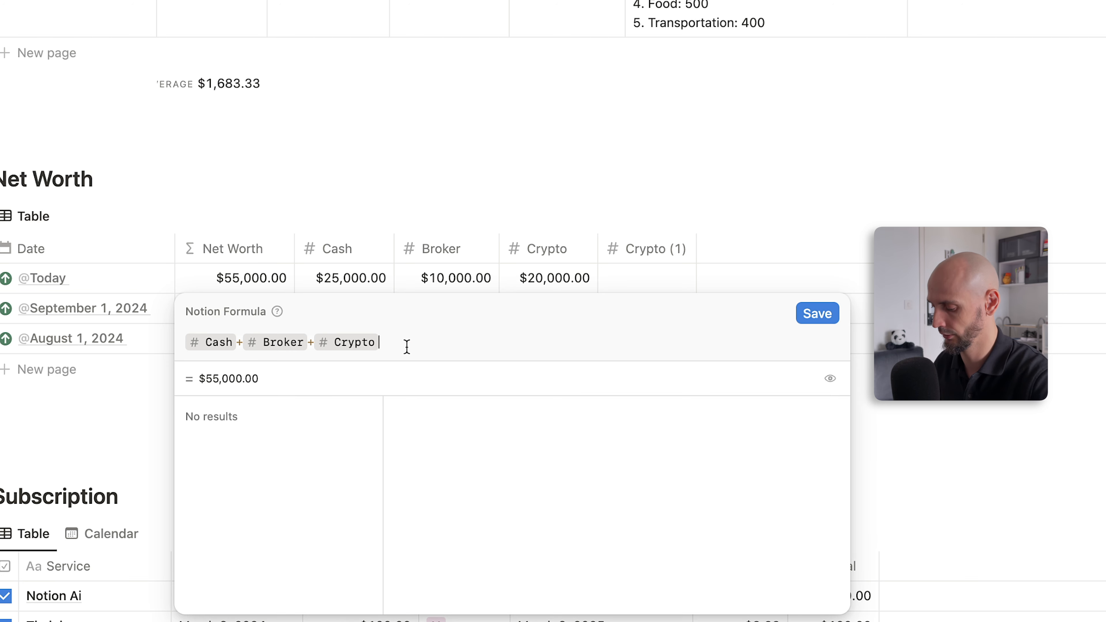
text(+)
click(267, 544)
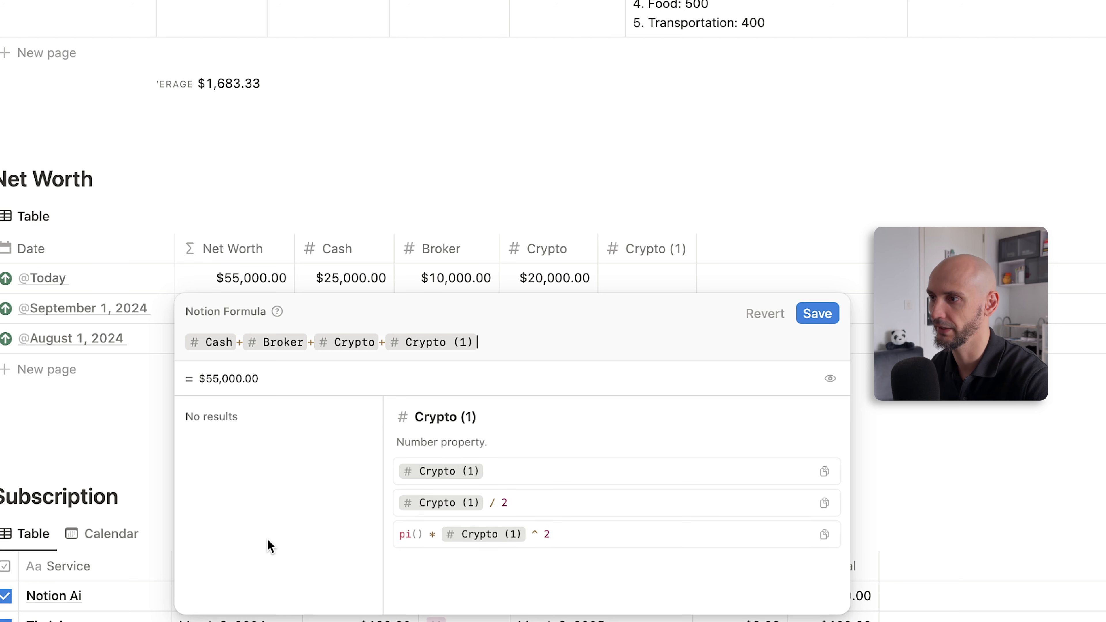
key(Escape)
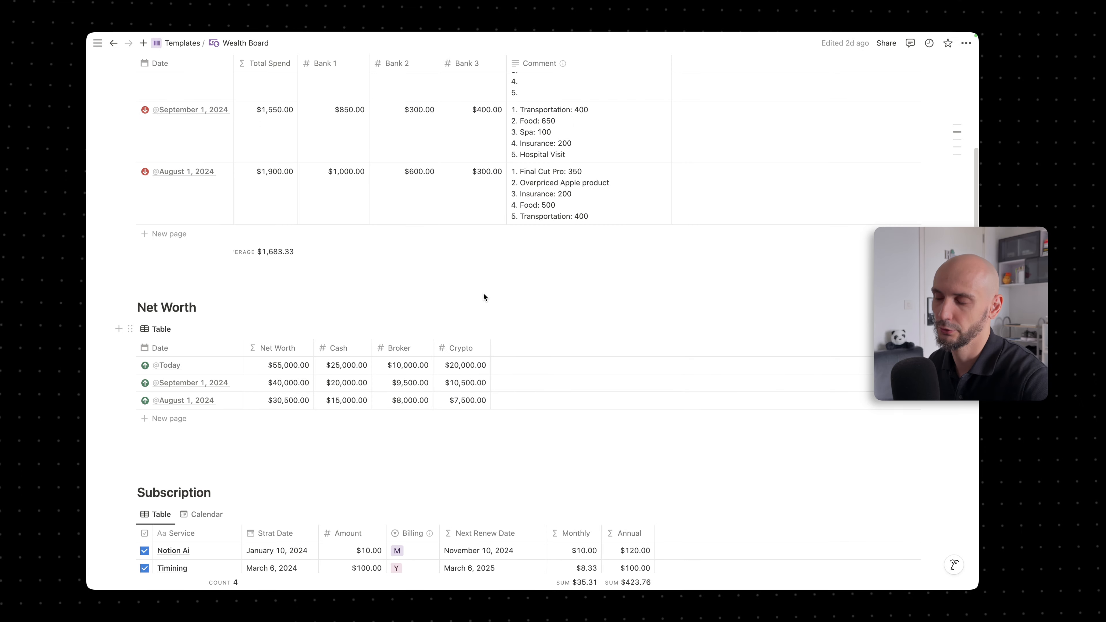
scroll(483, 293, down, 1)
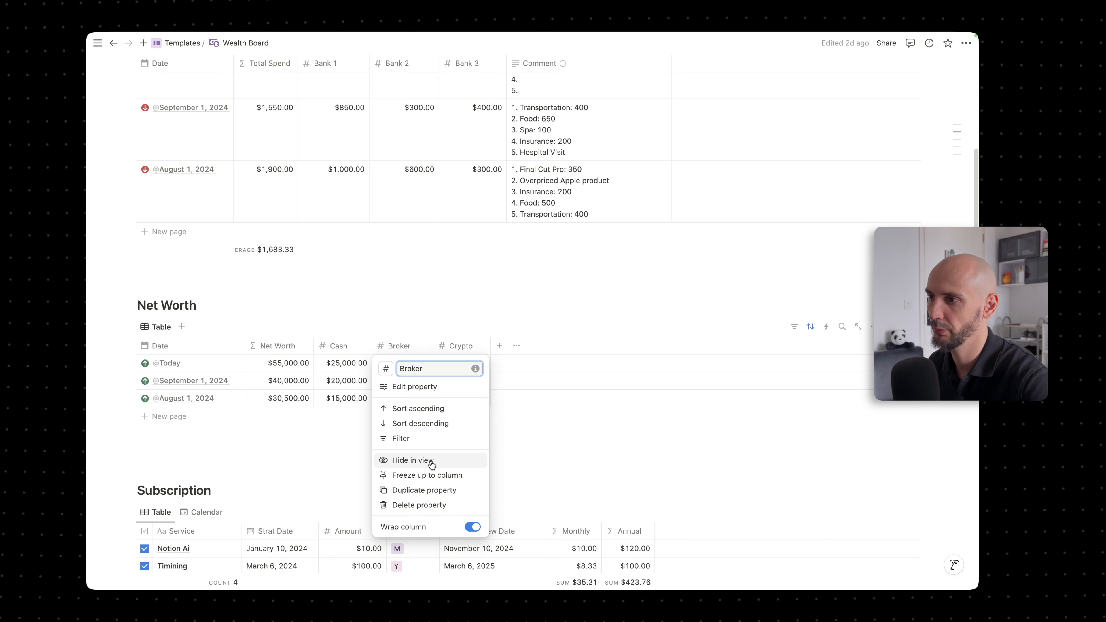
click(413, 387)
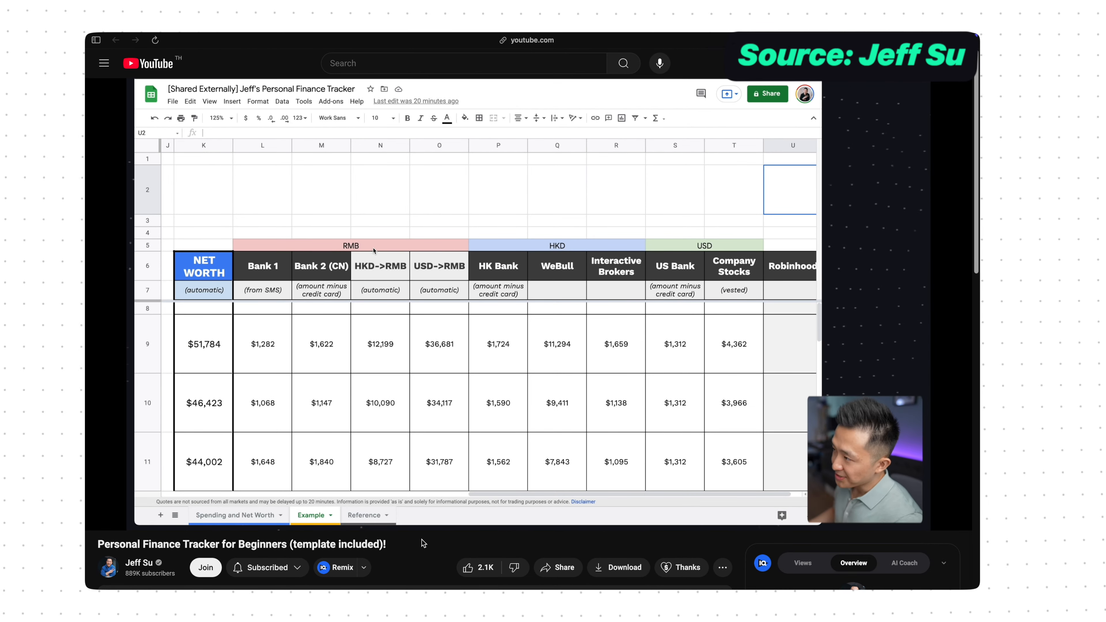
scroll(421, 540, down, 1)
click(465, 550)
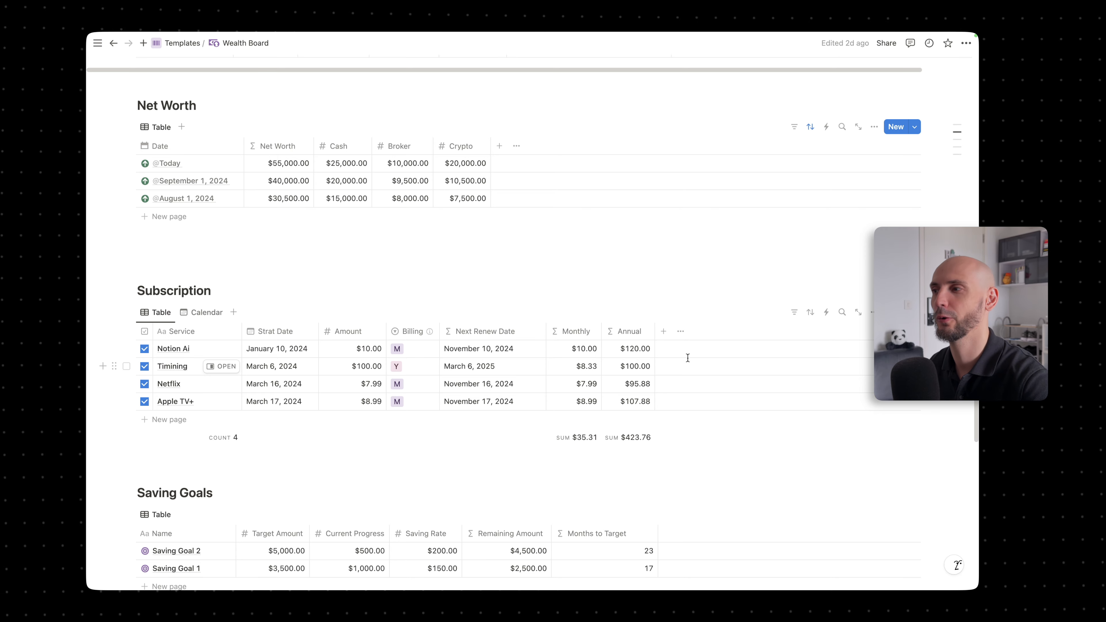
Add an Apple Fitness entry to the Subscription table with a start date of October 25, 2024.
scroll(688, 358, down, 1)
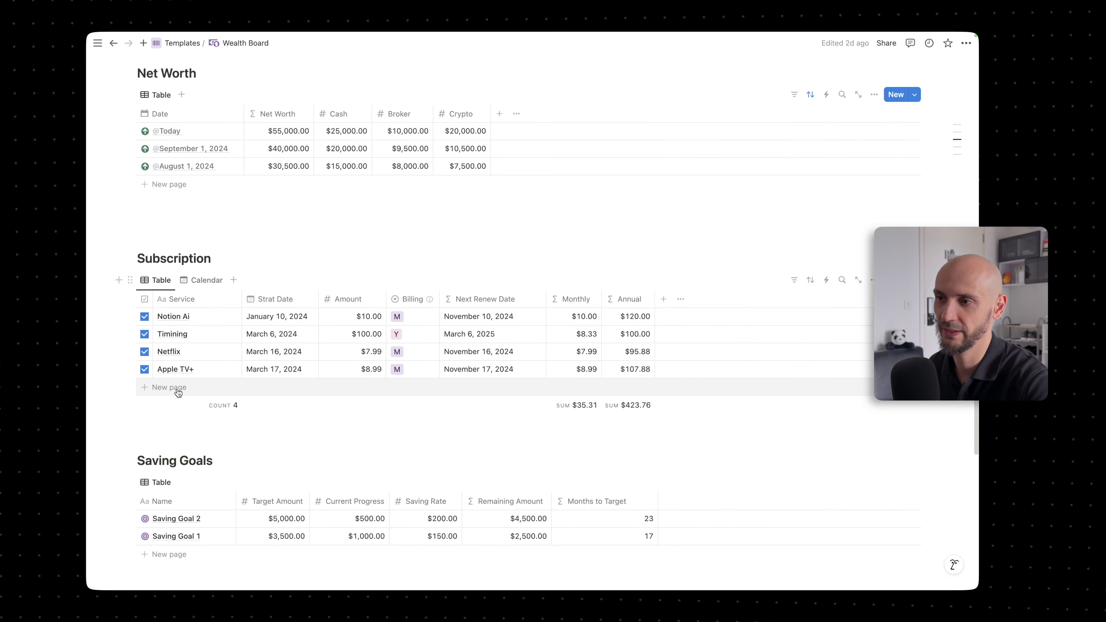
click(168, 389)
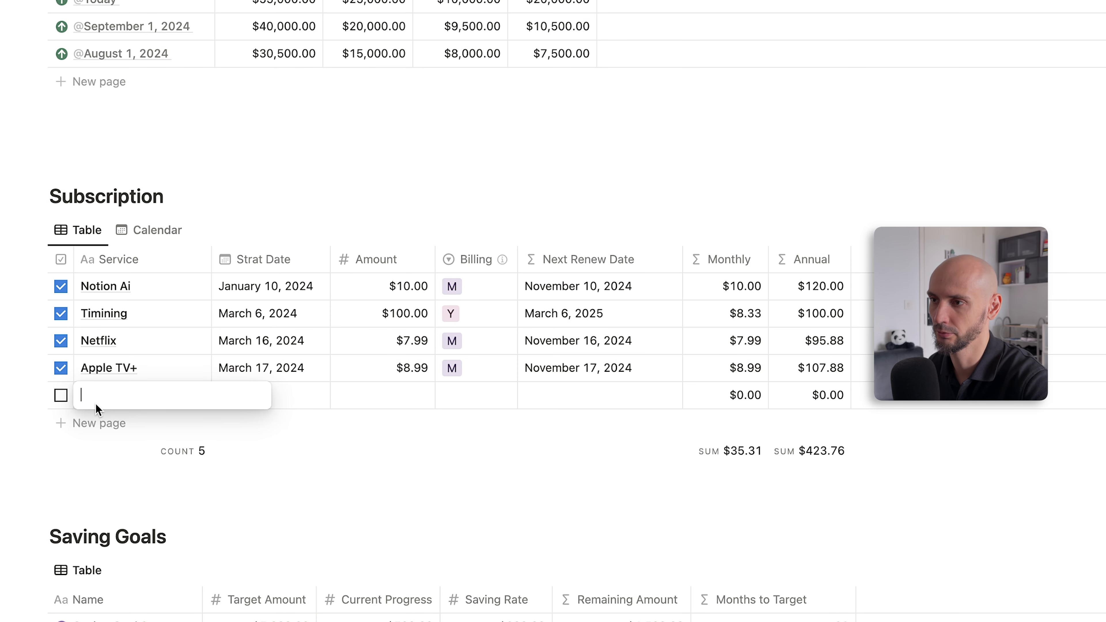
text(Apple Fitness)
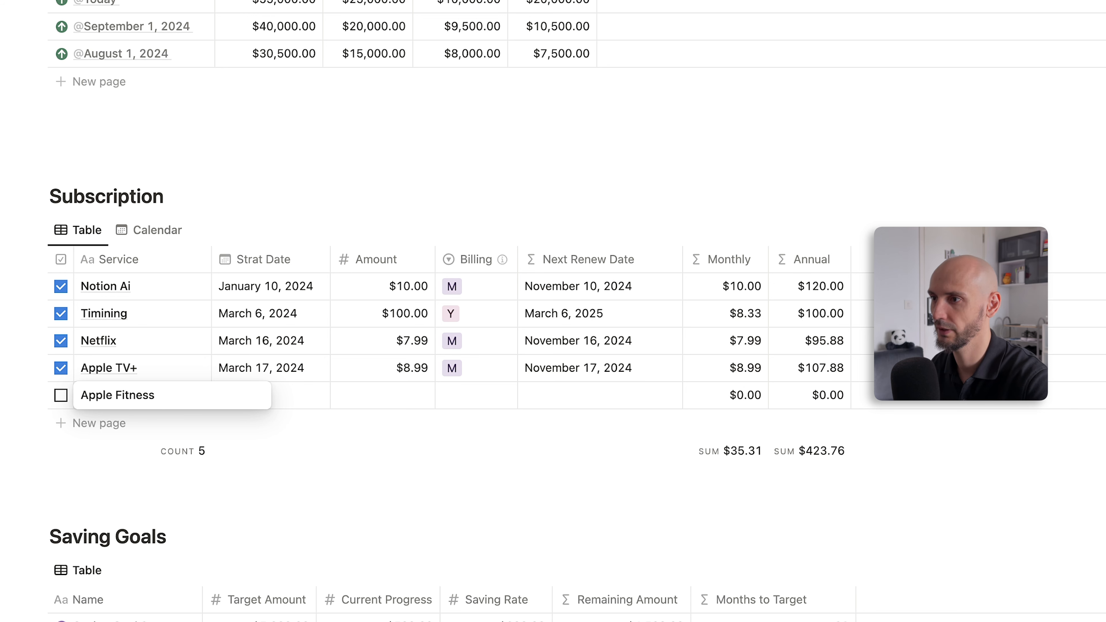
key(Escape)
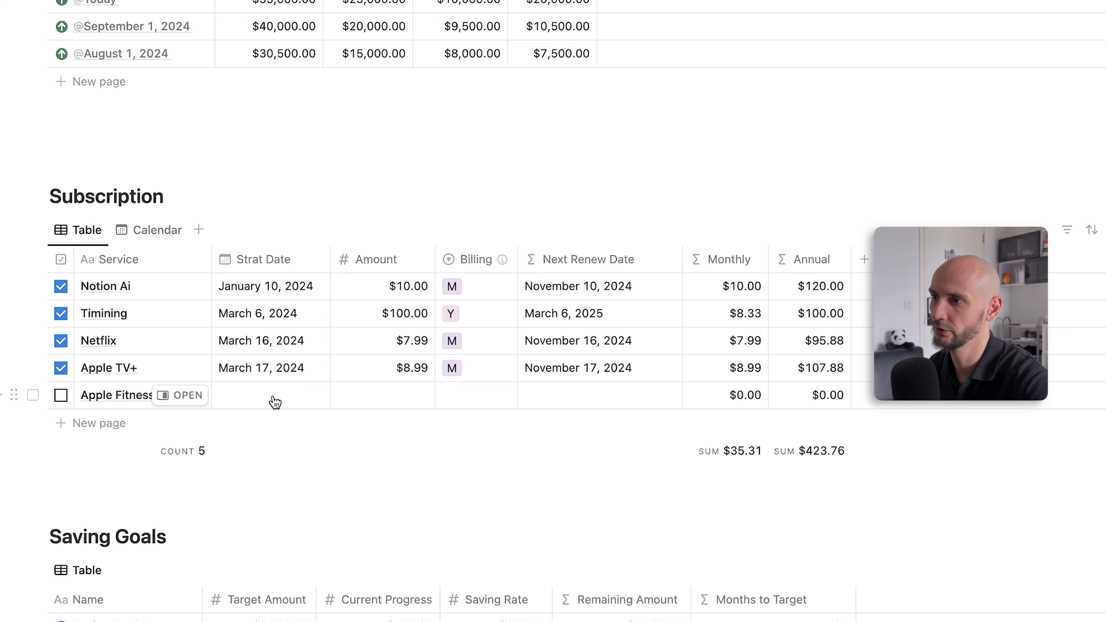
click(272, 400)
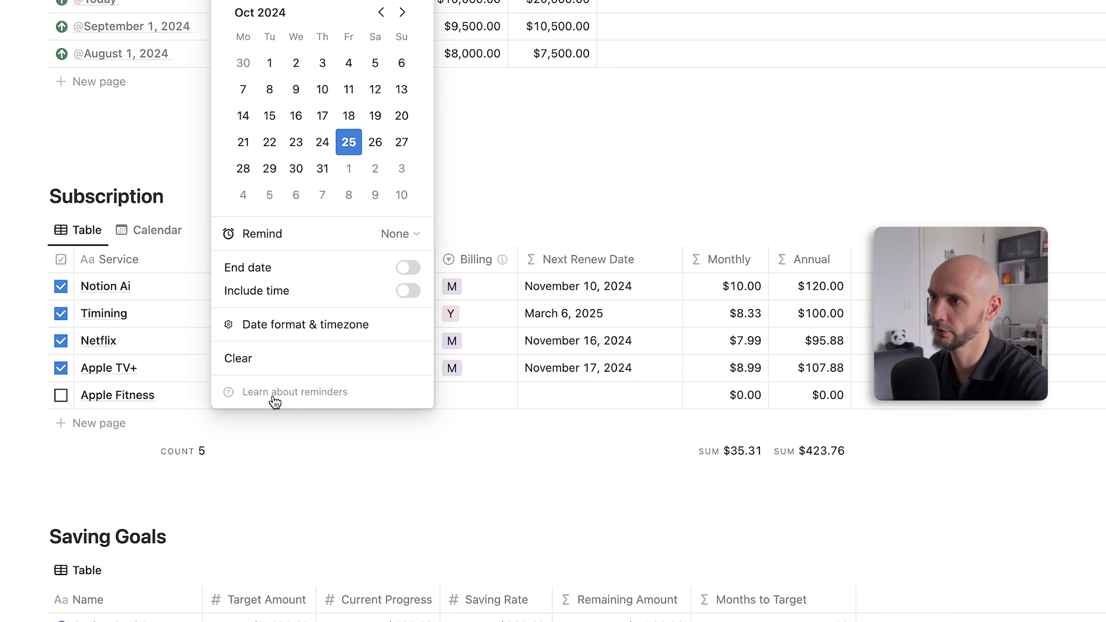
click(408, 477)
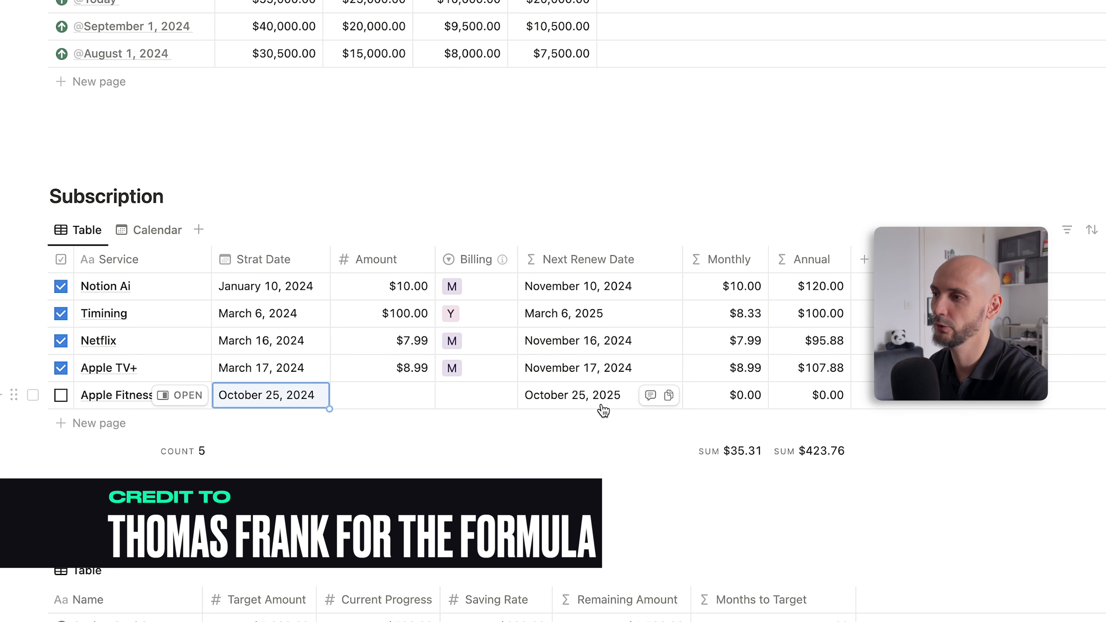
Complete the Apple Fitness subscription with an amount of 9 and billing option M, and mark its checkbox.
click(393, 399)
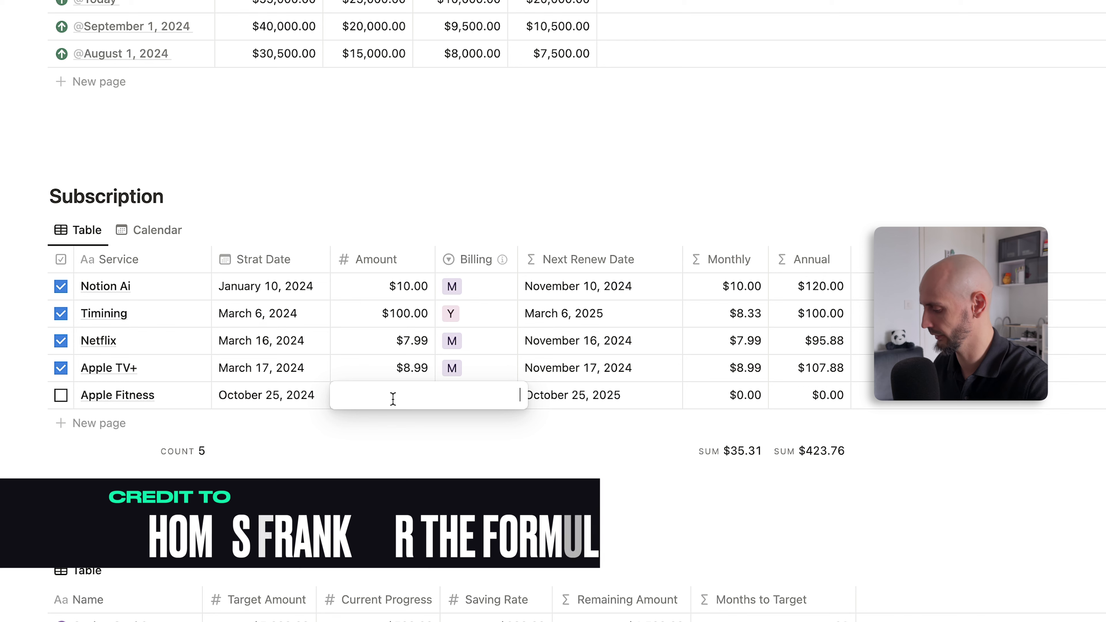
text(9)
key(Return)
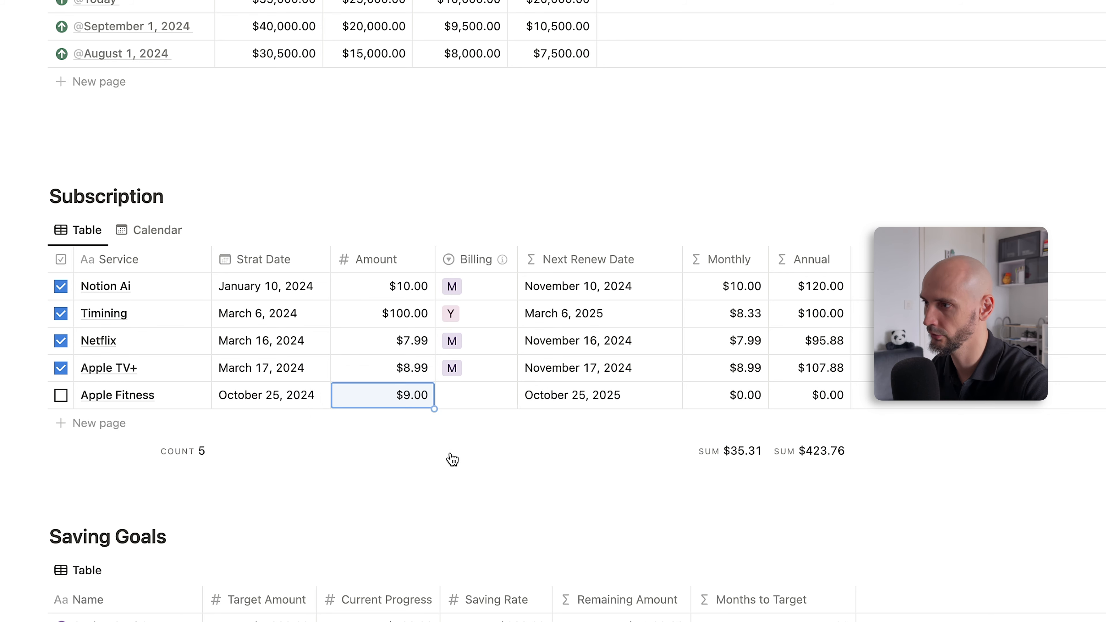
click(460, 396)
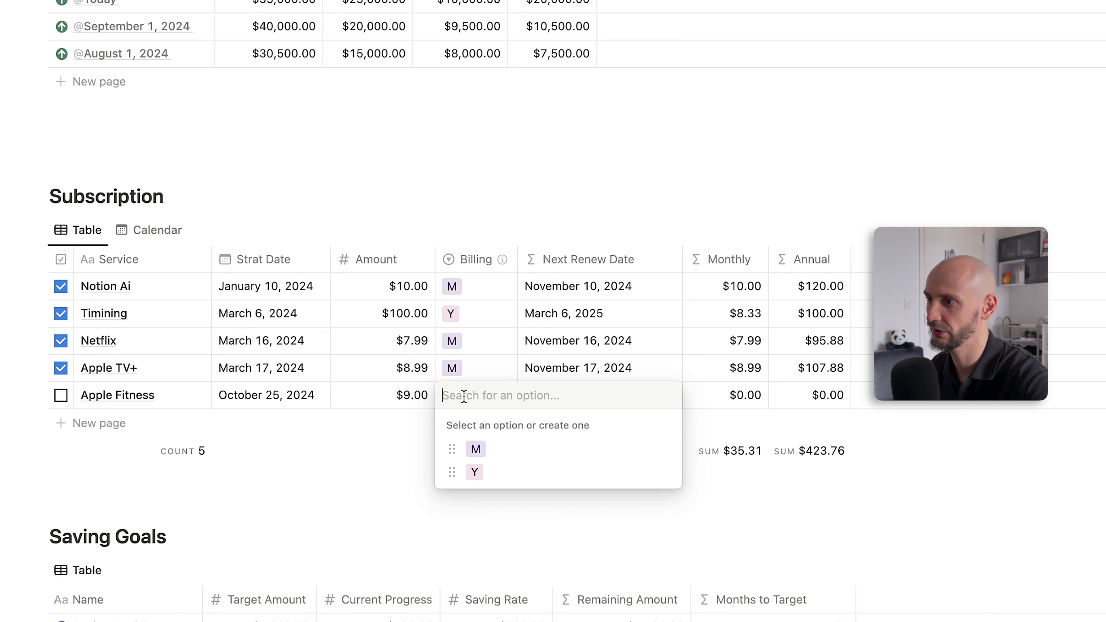
click(477, 448)
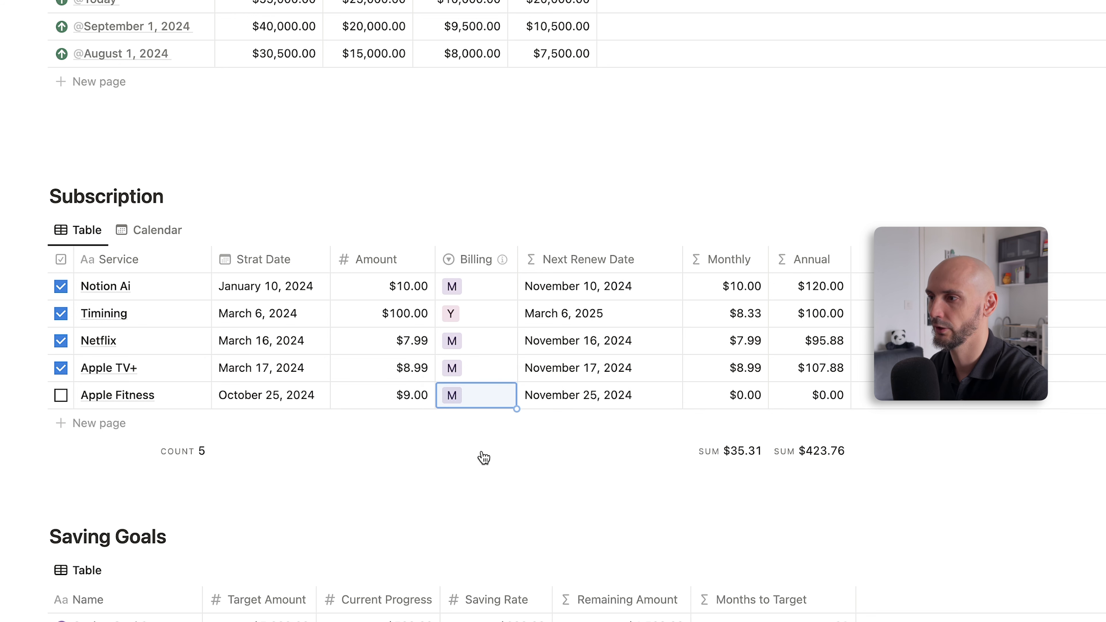
mouse_move(504, 265)
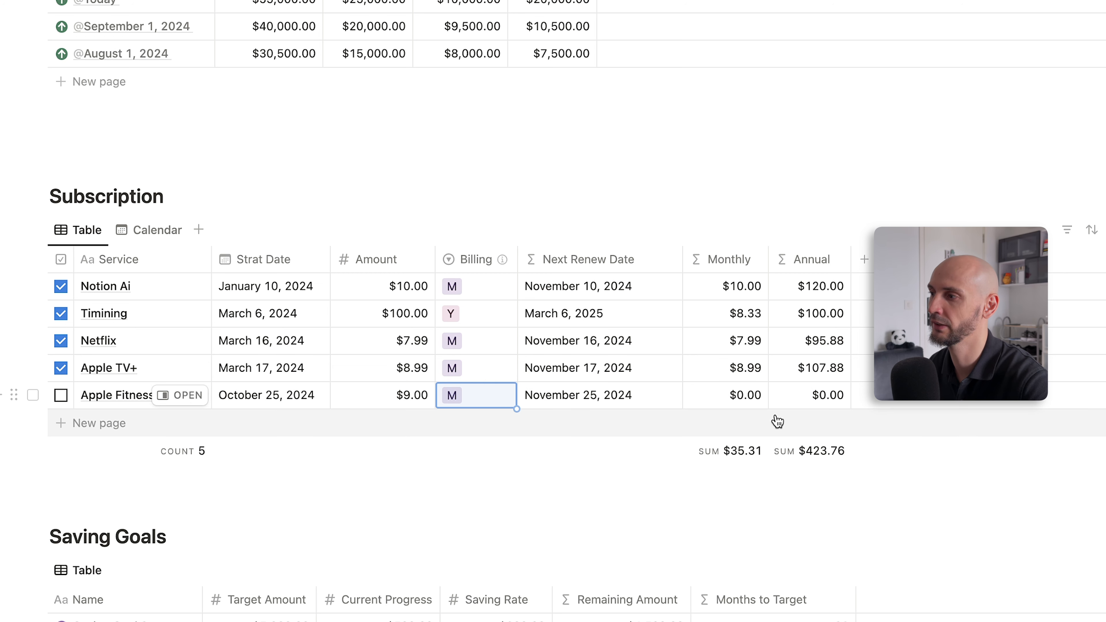
click(61, 396)
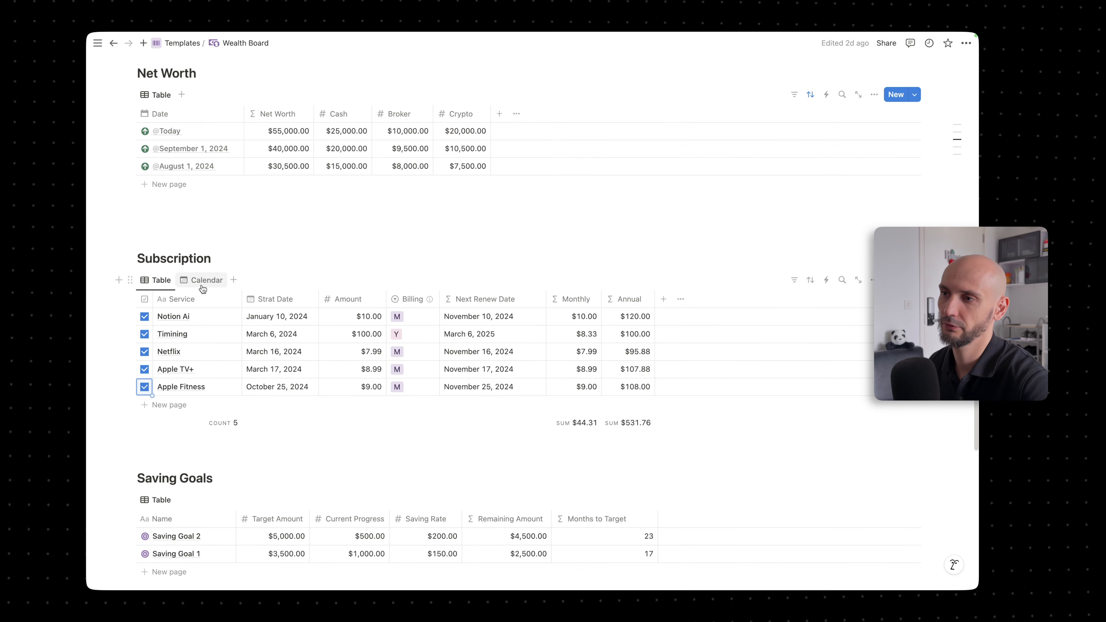
Switch the Subscription database to its Calendar view and look through the October 2024 month.
click(203, 287)
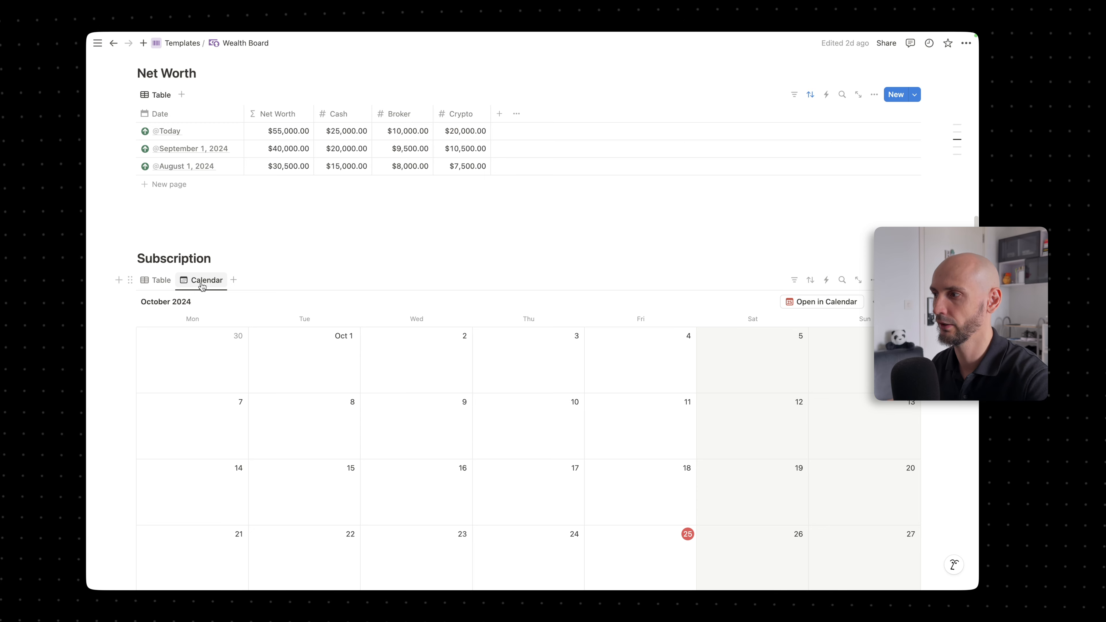
scroll(580, 338, down, 6)
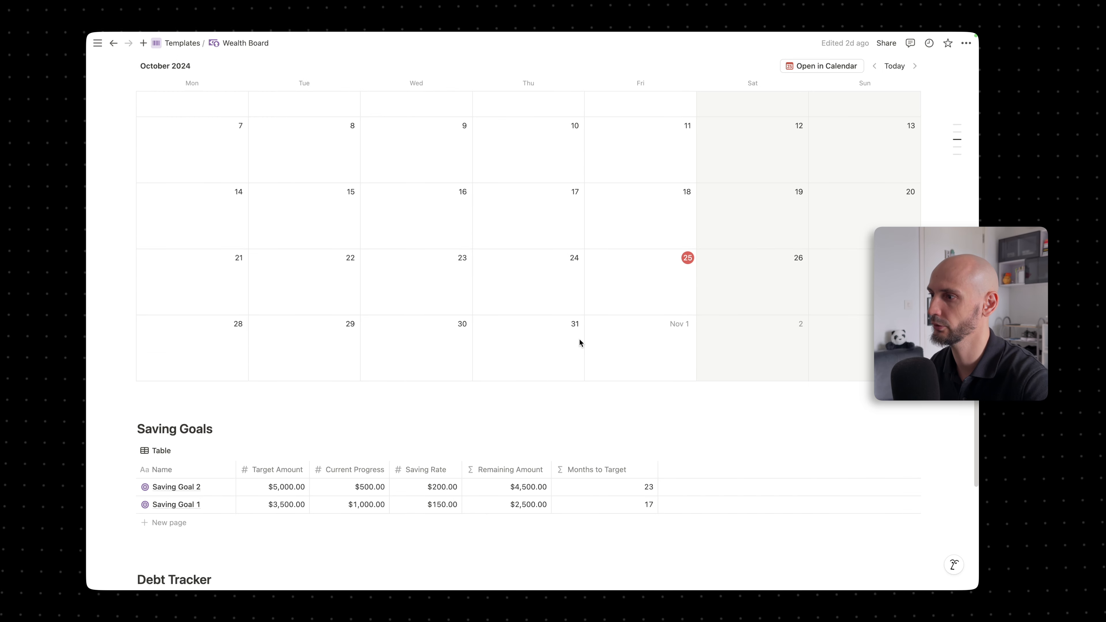
scroll(637, 311, up, 5)
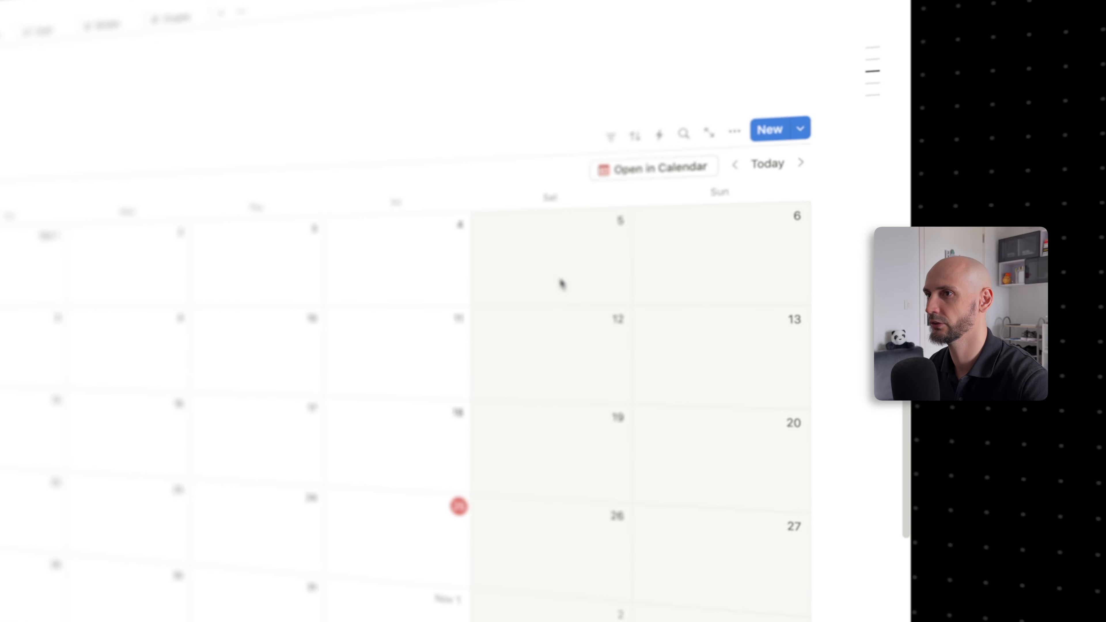
Check the layout options of the Subscription Calendar view and close them.
click(735, 131)
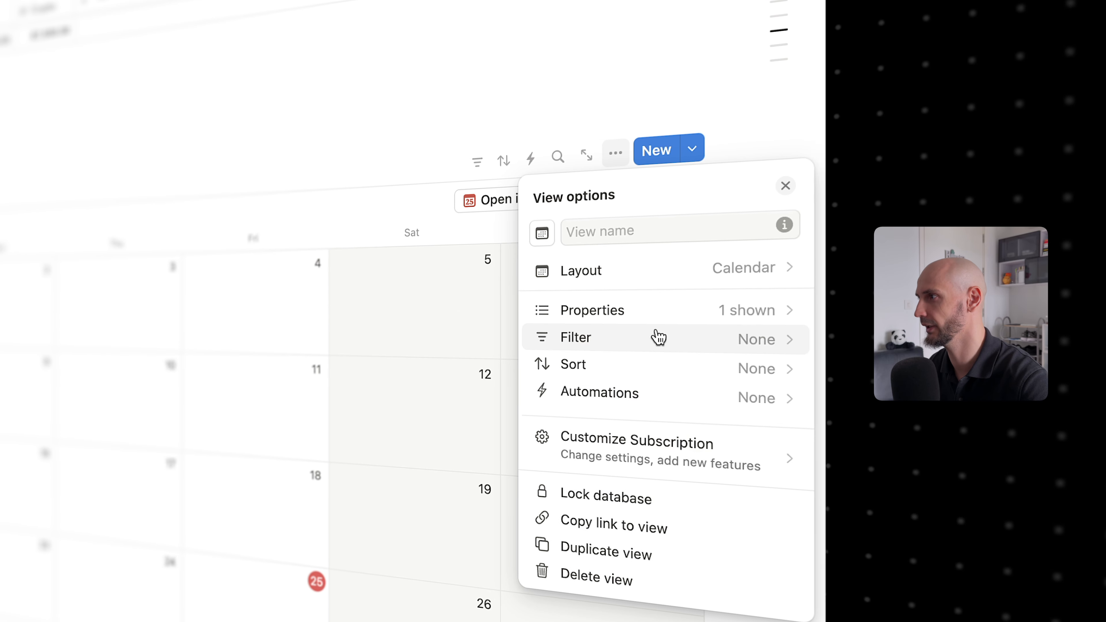
click(609, 269)
click(340, 136)
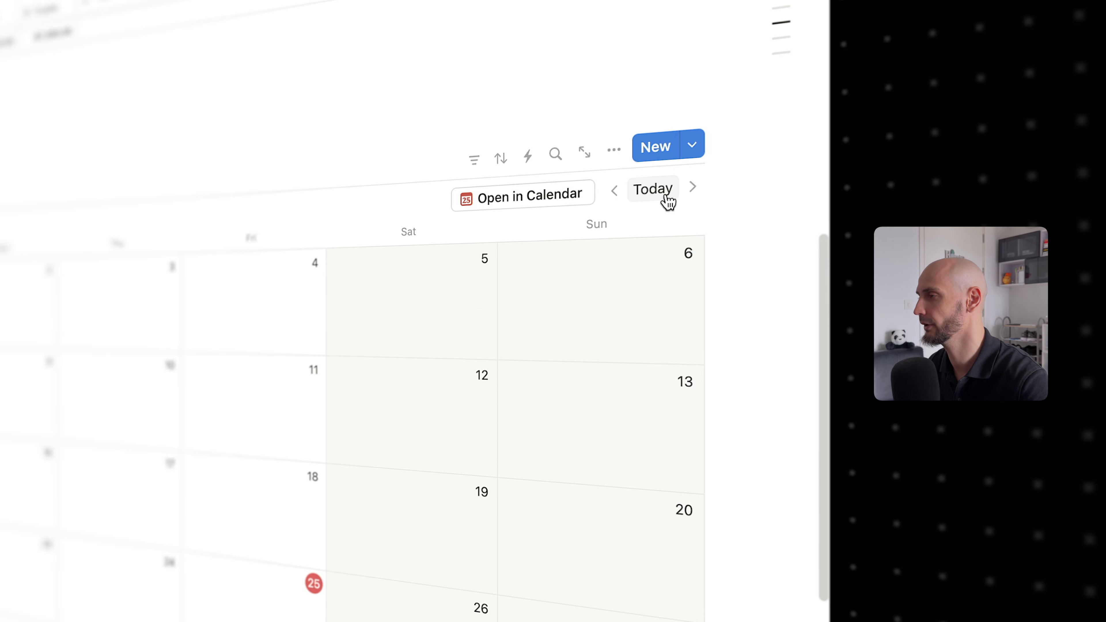
Advance the Subscription calendar to the next month to view its renewals.
click(693, 186)
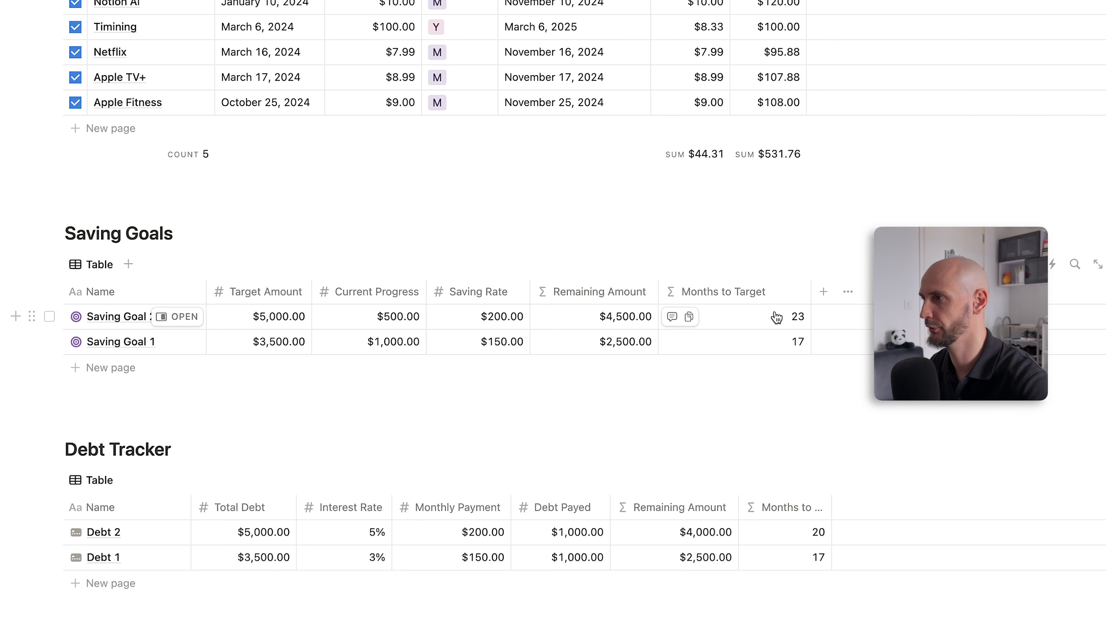
Add a new saving goal named Thai Visa to the Saving Goals table with a target amount of $2,400.
mouse_move(296, 402)
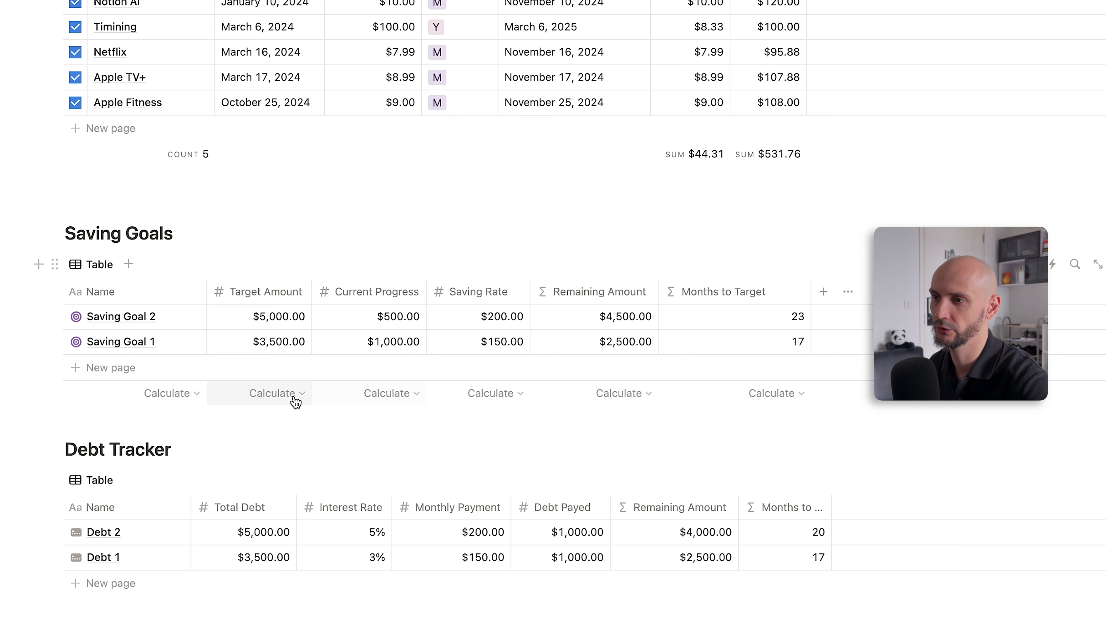
click(104, 376)
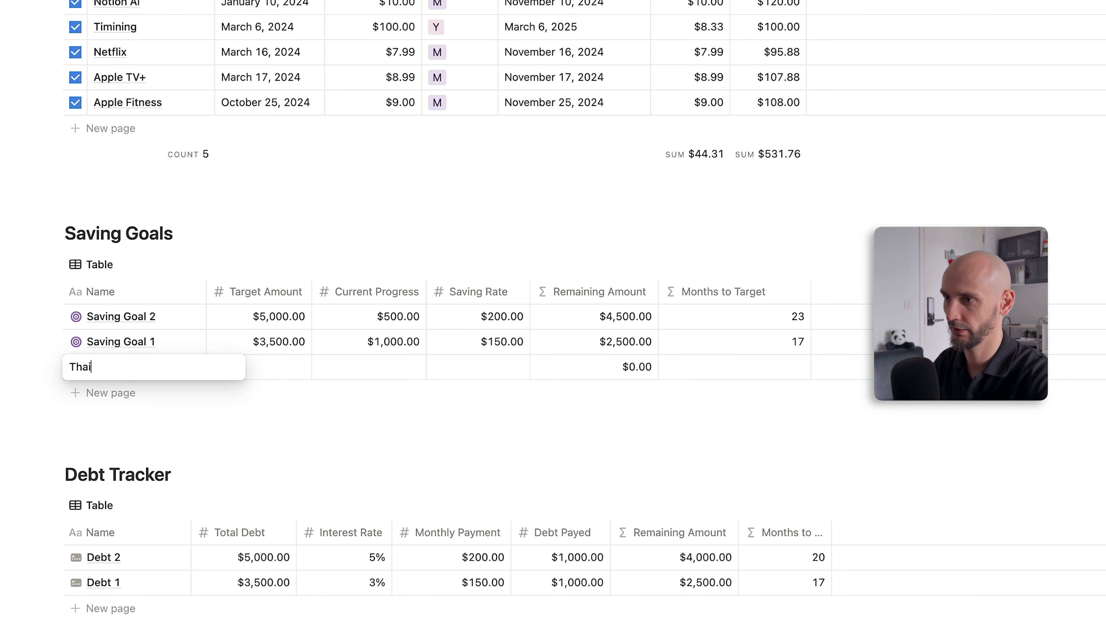
text(Thai Visa)
click(287, 368)
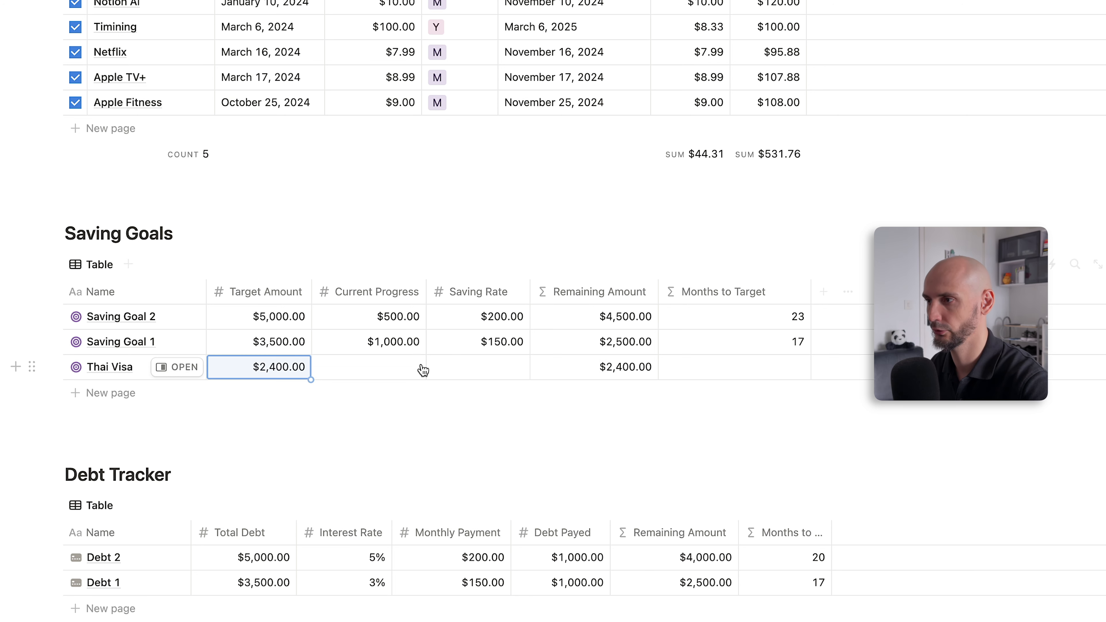
Set the Thai Visa goal's saving rate to 120 and its current progress to 500.
click(495, 366)
text(120)
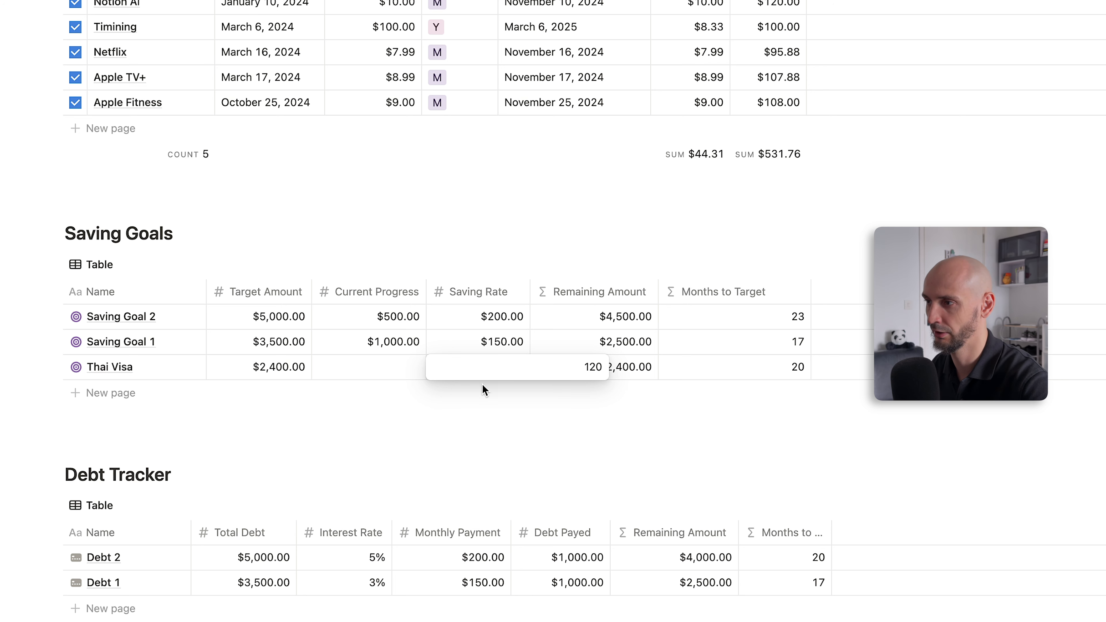
key(Return)
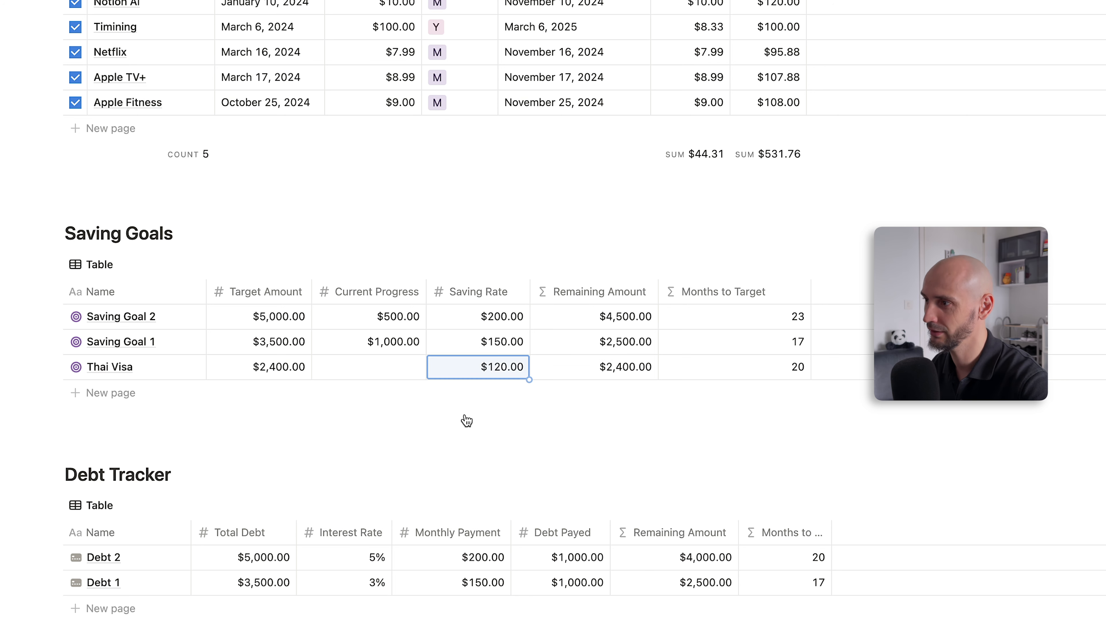
click(388, 367)
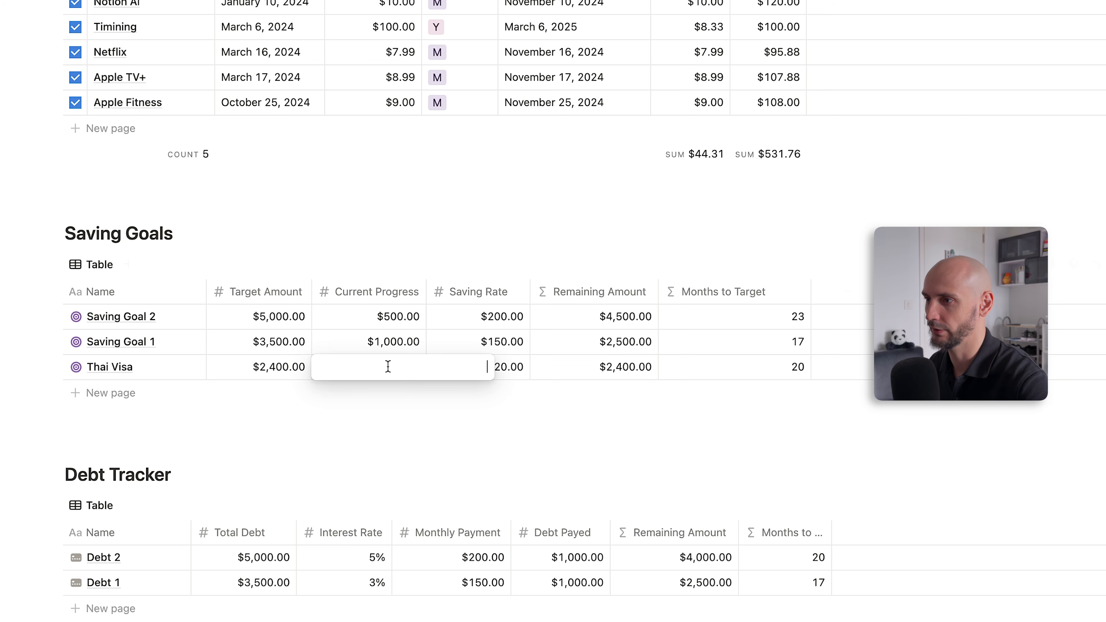
text(500)
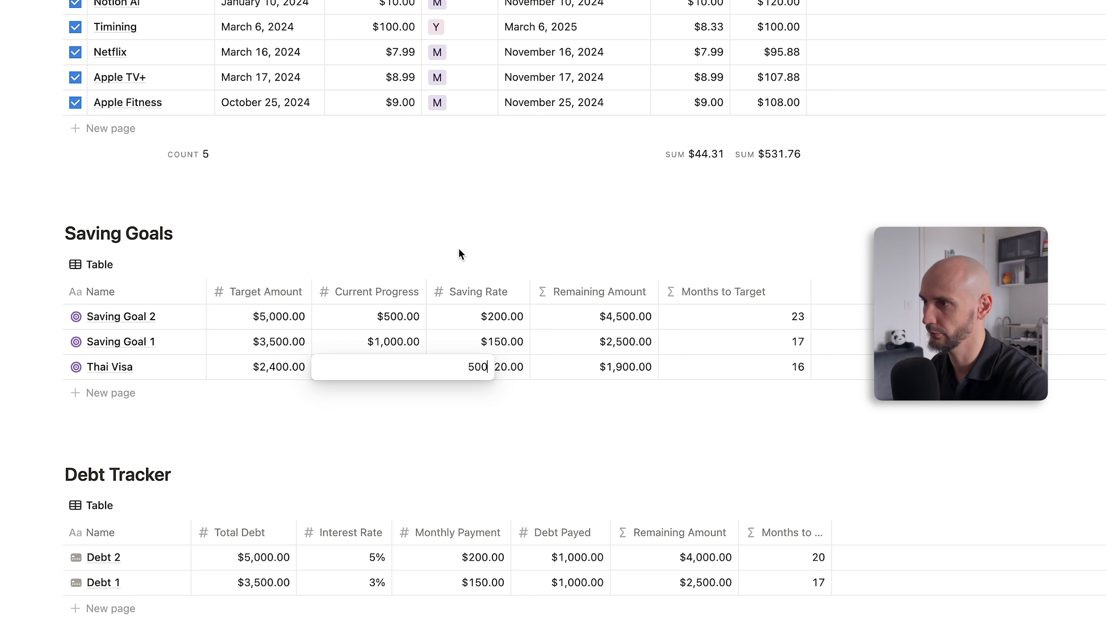
key(Return)
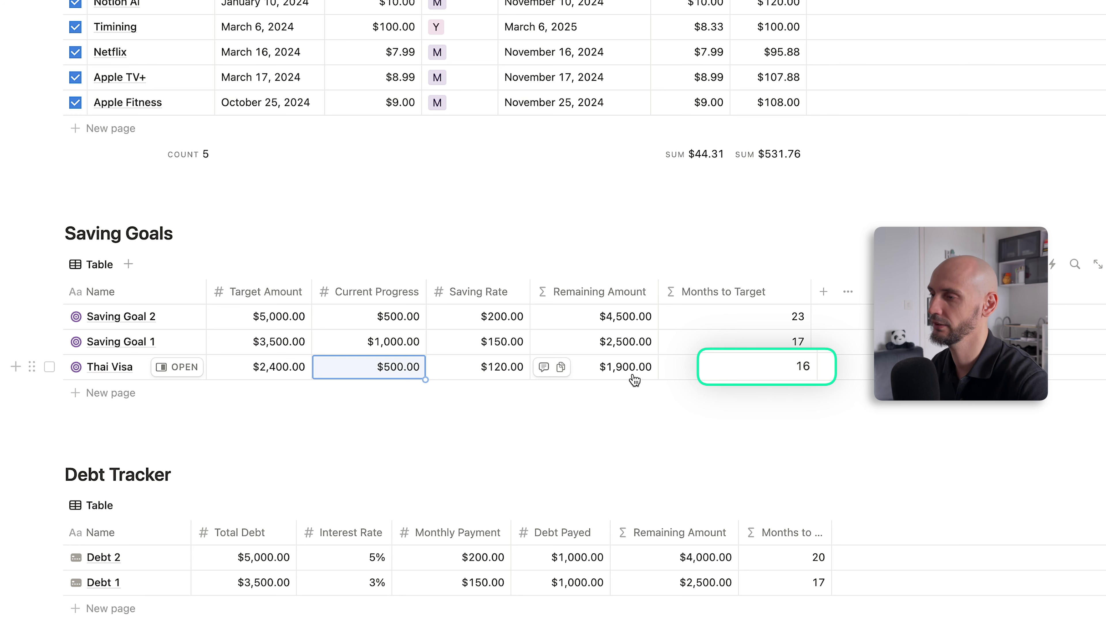
Change the Thai Visa goal's saving rate, trying 200 first and settling on 180.
click(508, 372)
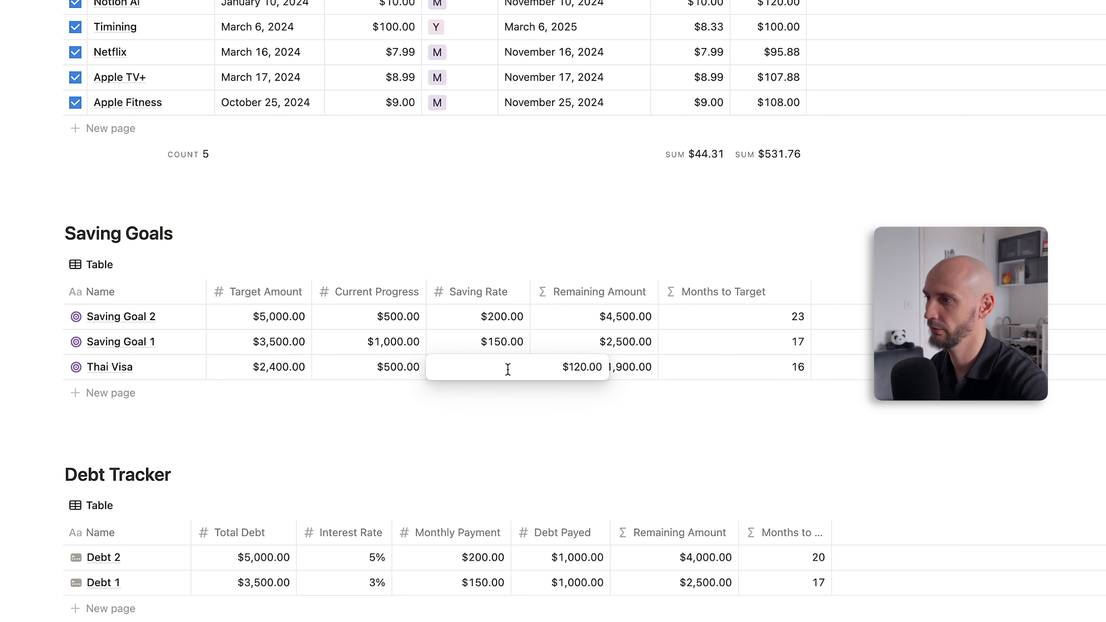
drag(602, 368, 561, 368)
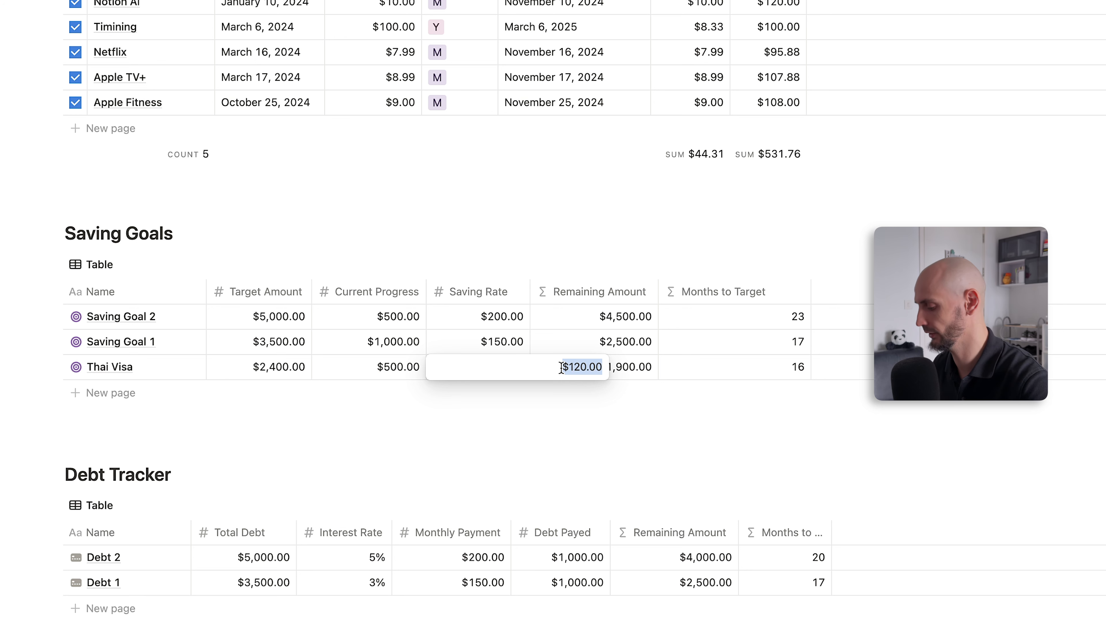
text(200)
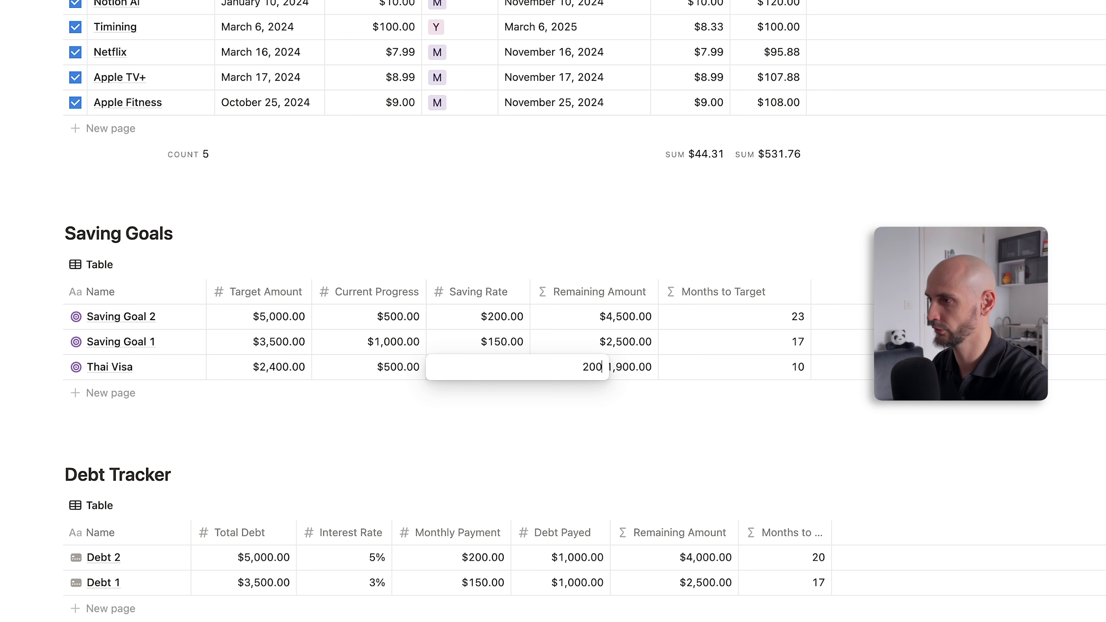
key(BackSpace)
key(BackSpace)
key(BackSpace)
text(1)
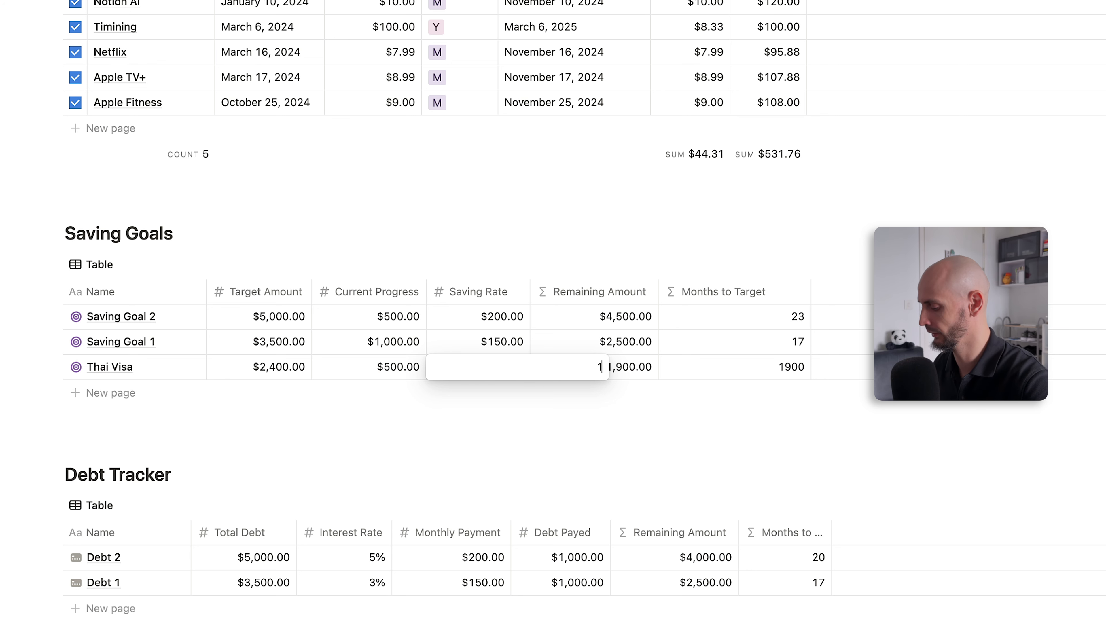
text(80)
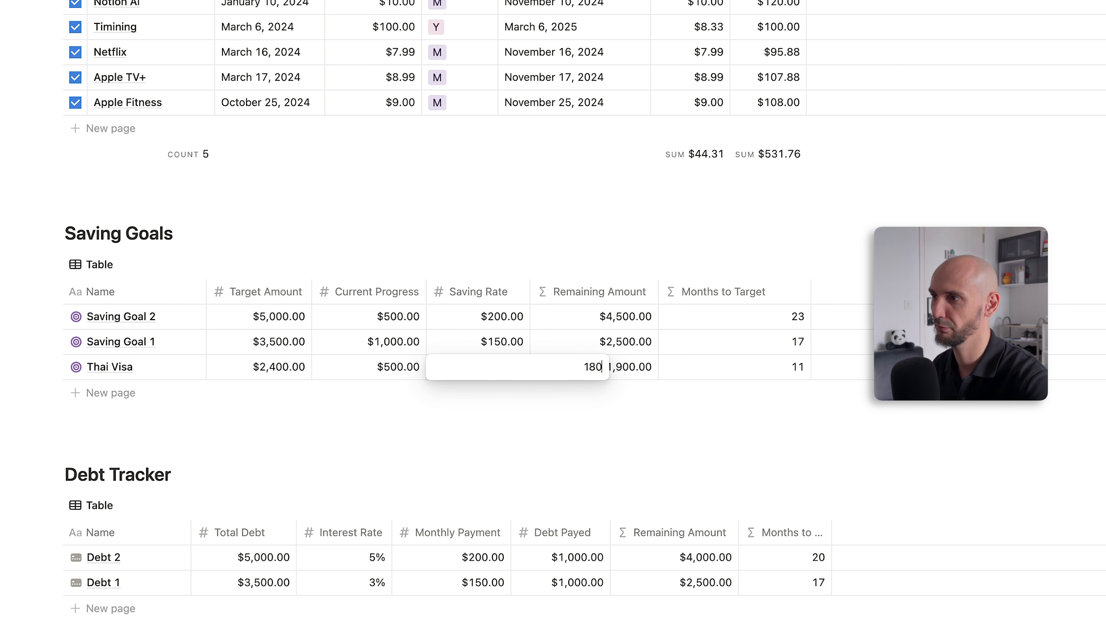
key(Return)
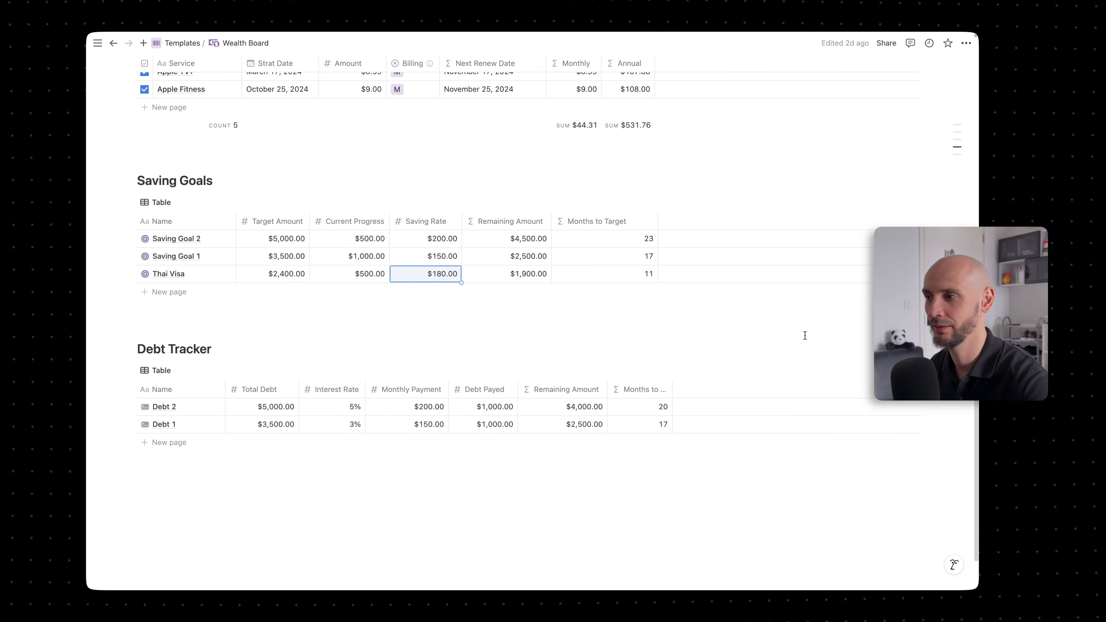
scroll(805, 336, down, 1)
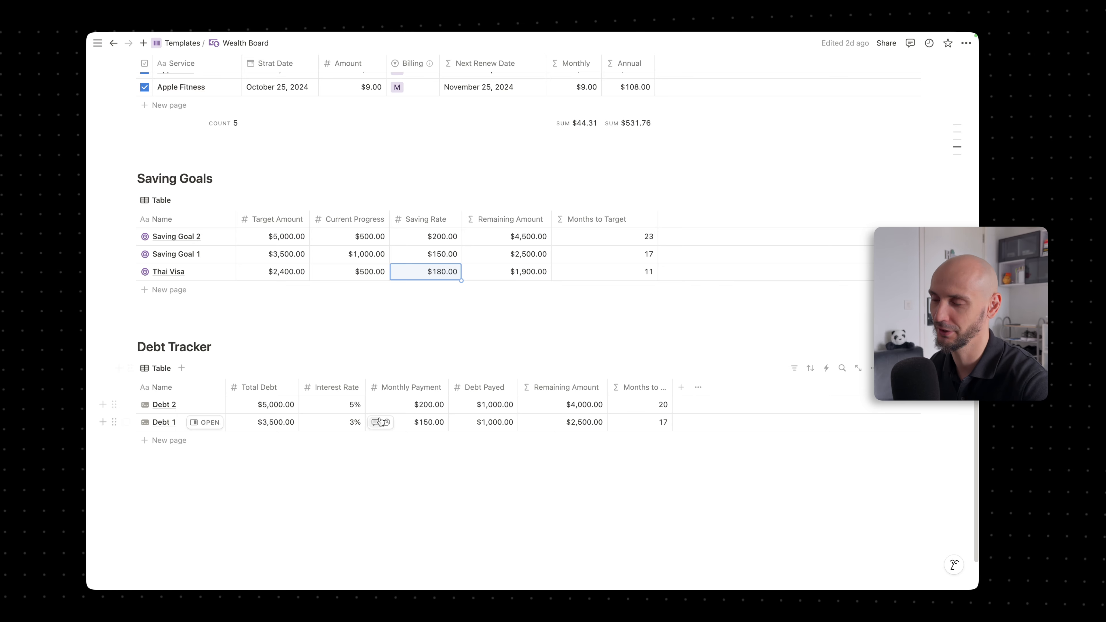
scroll(429, 348, down, 1)
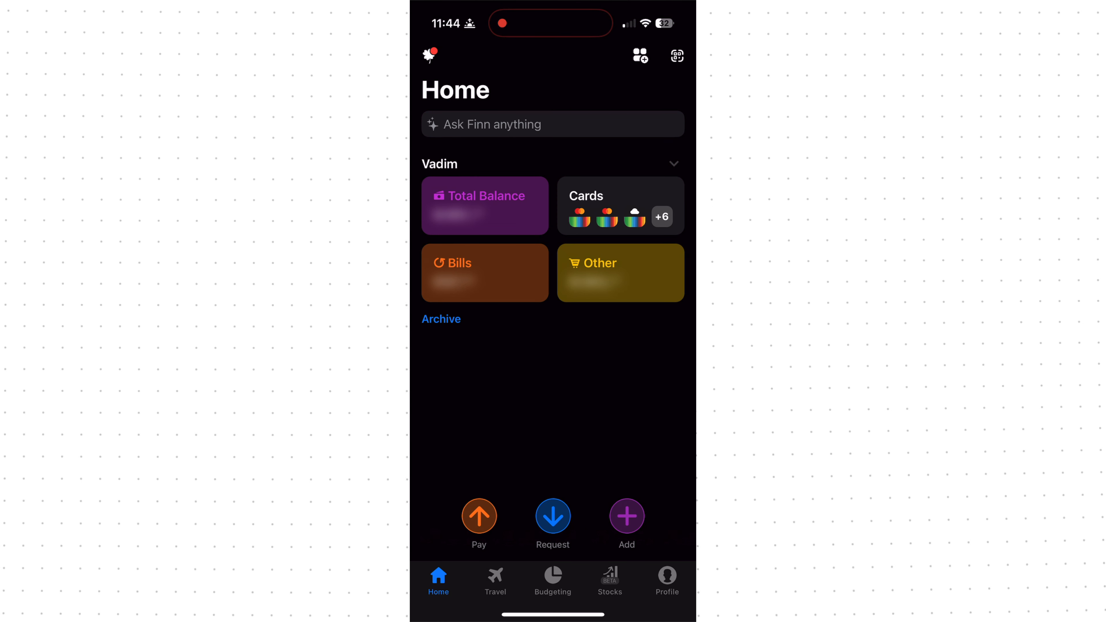
Switch to the bunq app, ask the Finn assistant "How much did I spend on Amazon this year?" and read the answer.
click(553, 124)
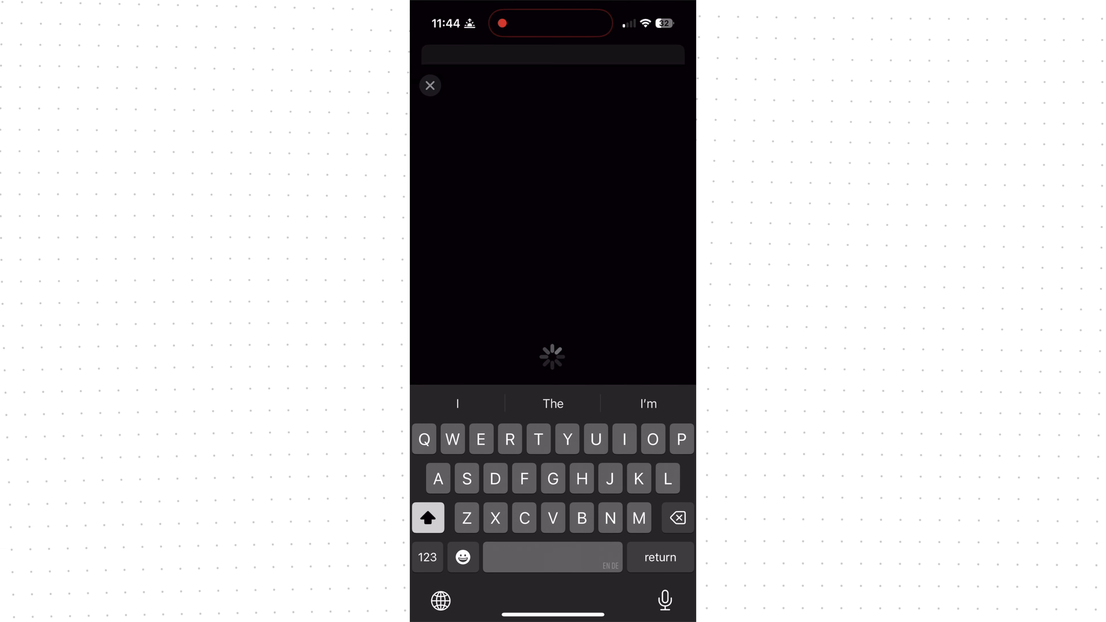
text(How muc)
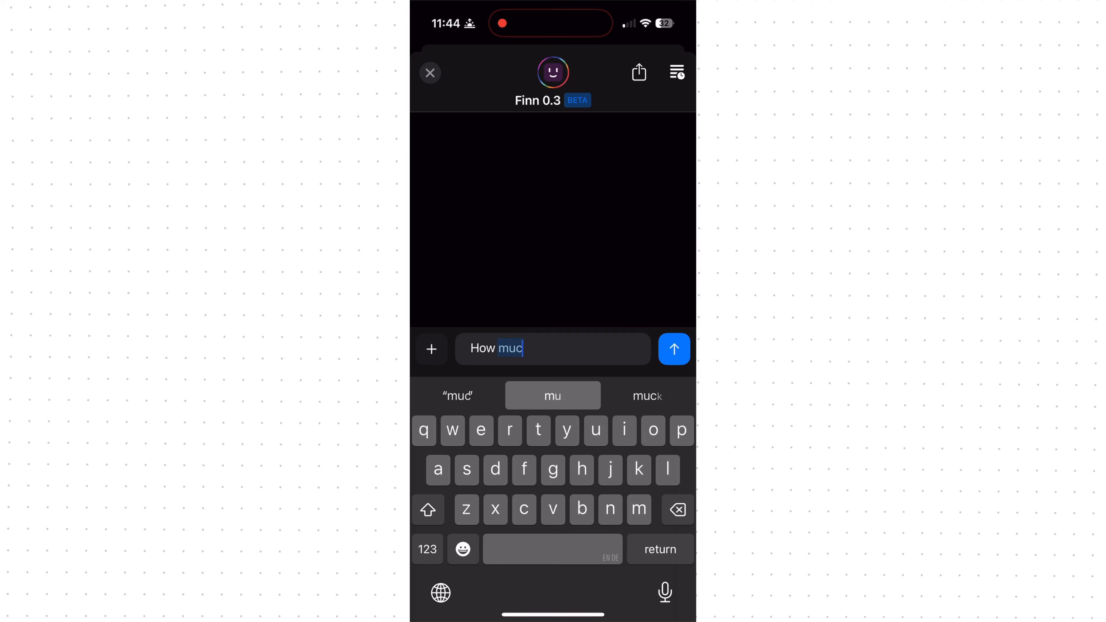
text(h did I spend )
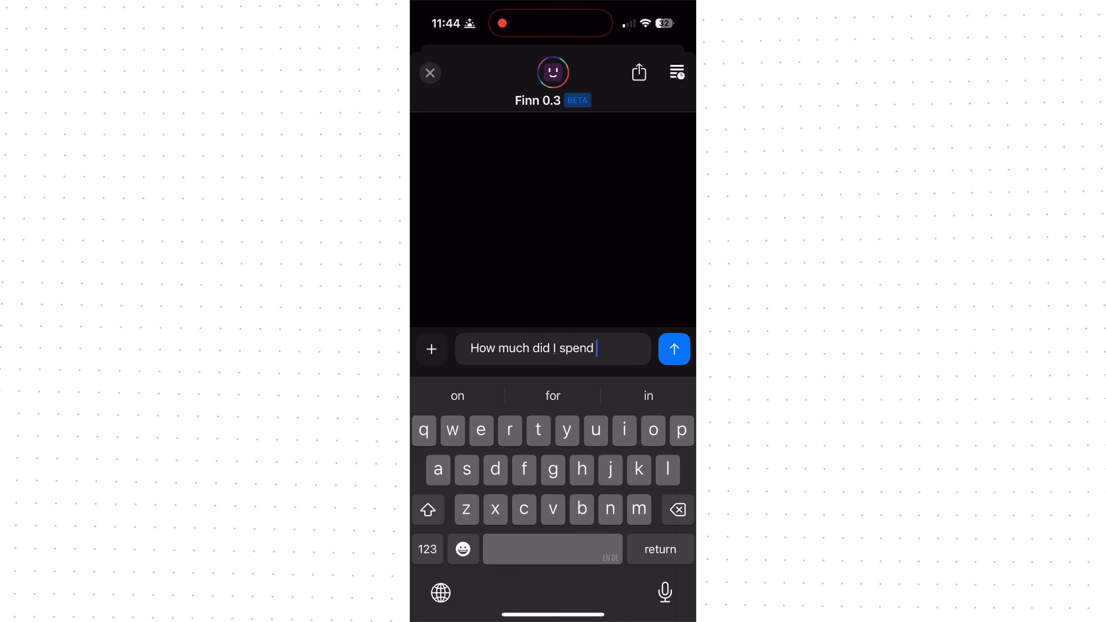
text(on amazon this year?)
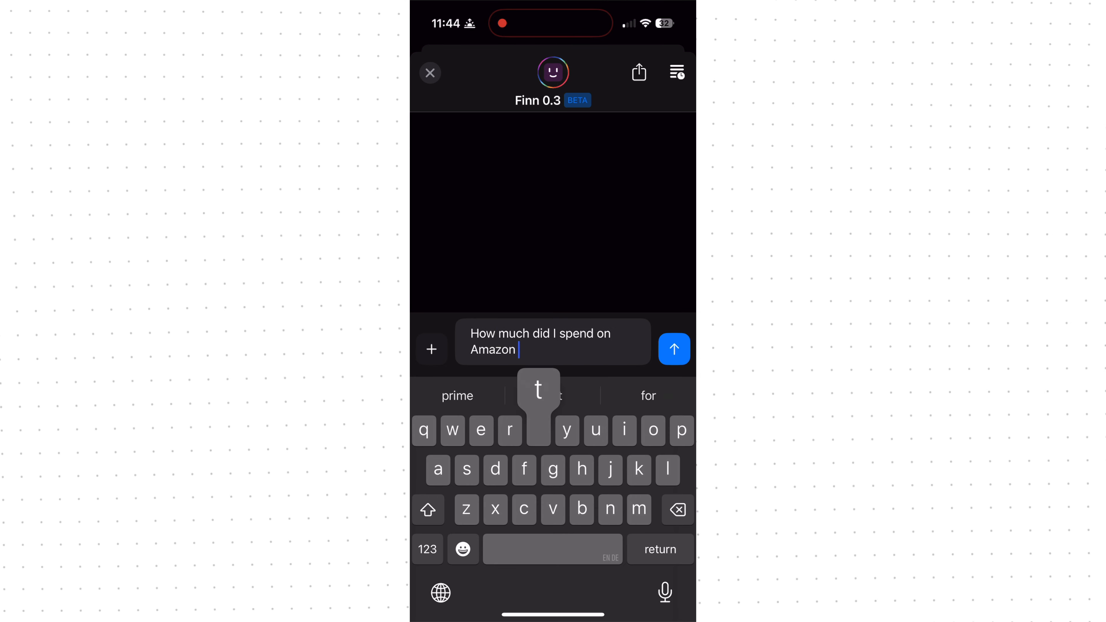
click(674, 349)
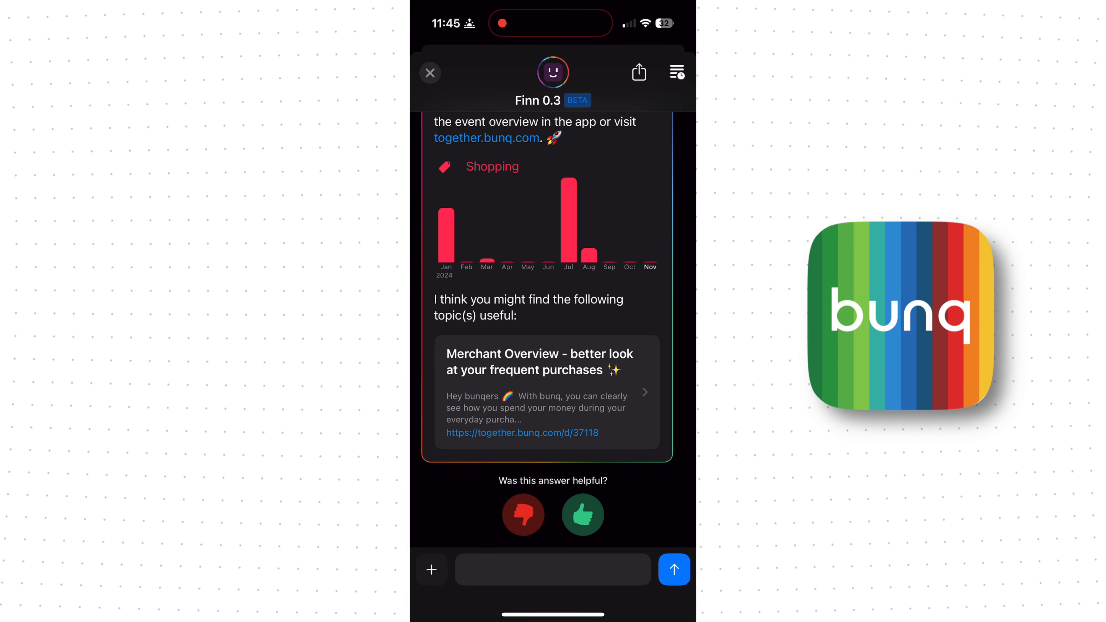
scroll(553, 330, up, 3)
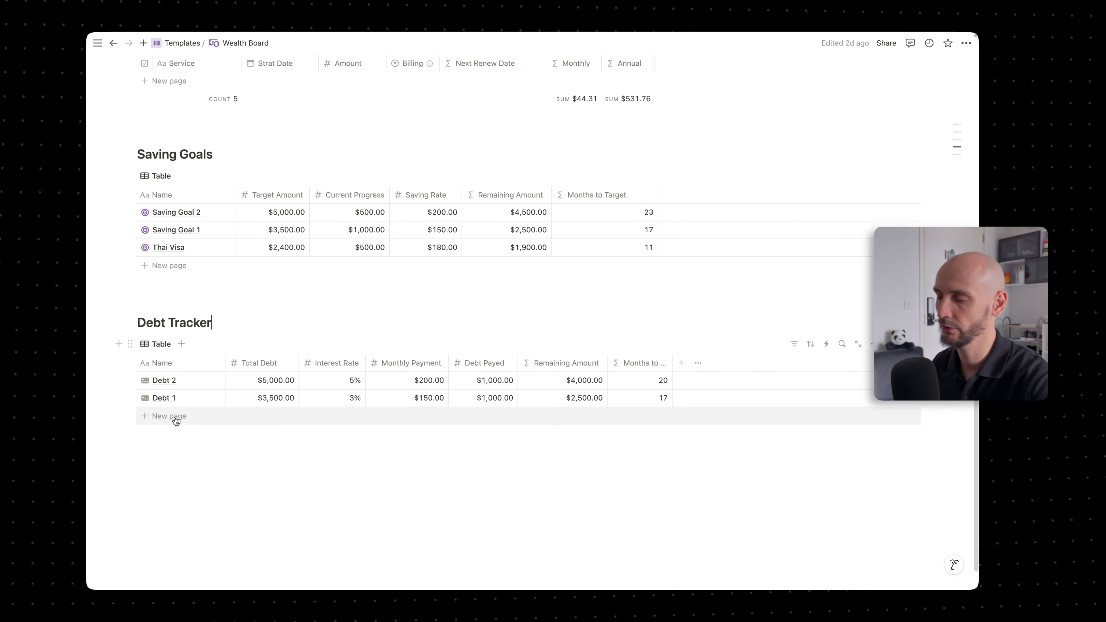
Add an unnamed entry to the Debt Tracker table in Wealth Board with a total debt of 20000 and an interest rate of 0%.
click(176, 418)
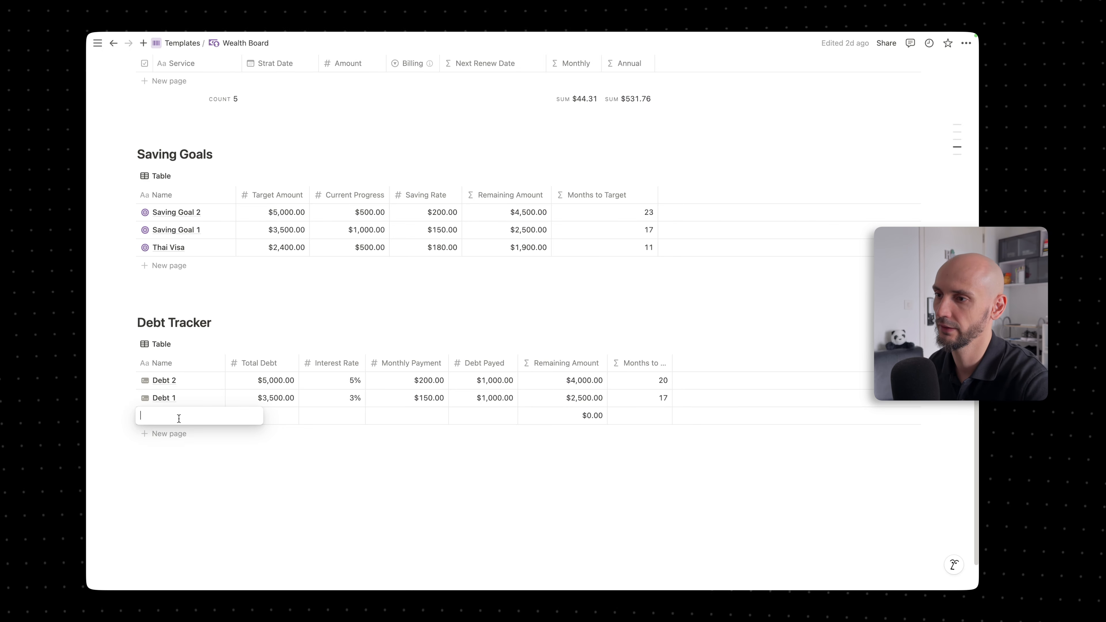
click(280, 417)
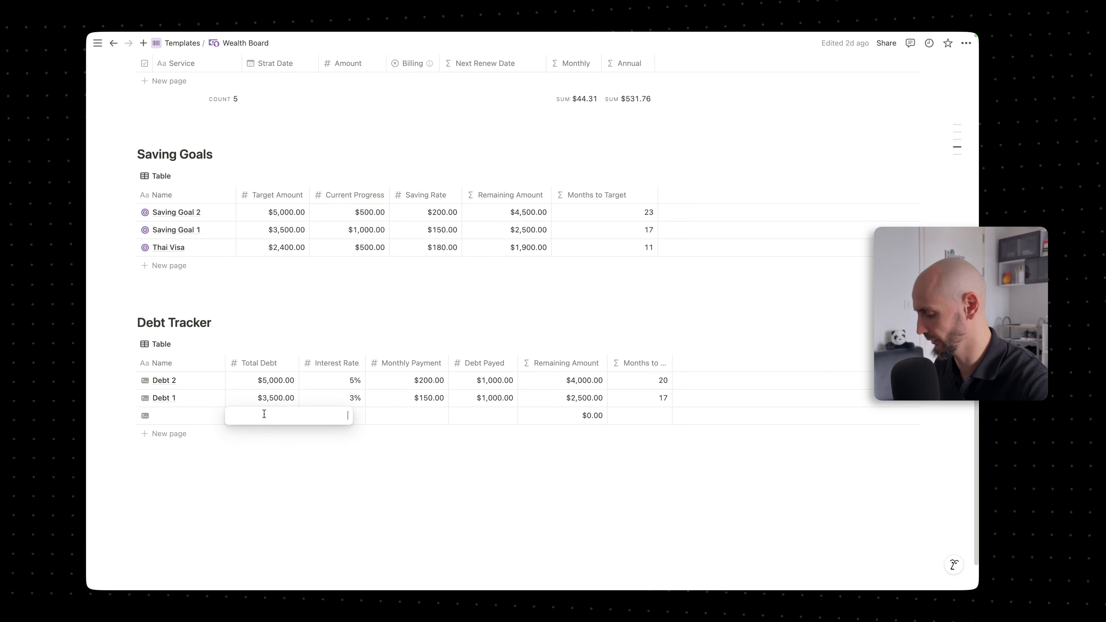
text(20000)
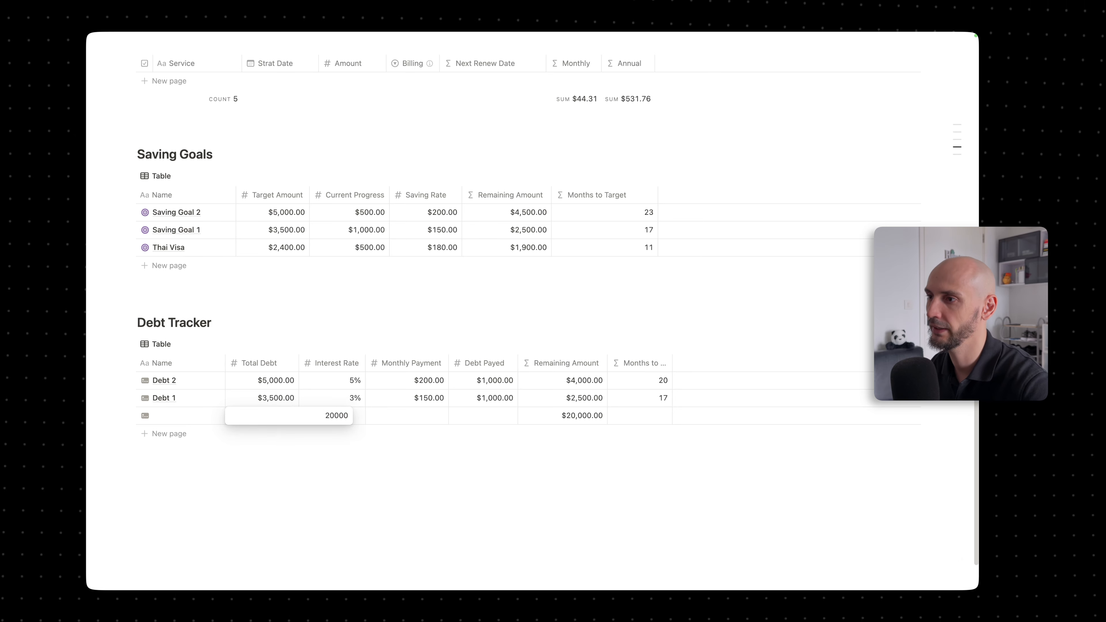
key(Return)
click(343, 415)
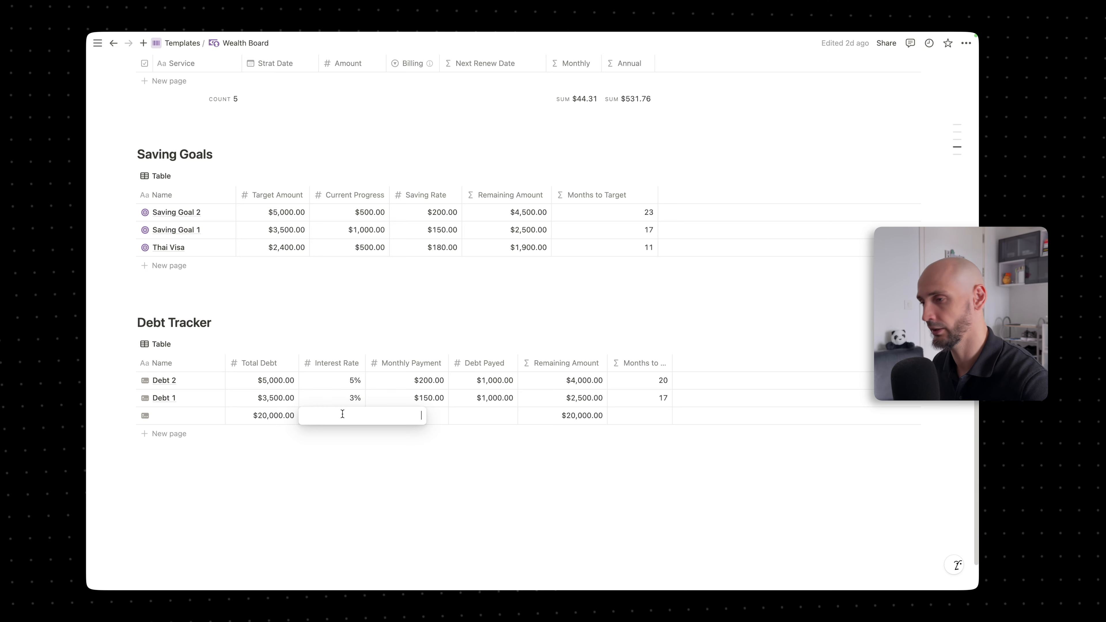
key(Return)
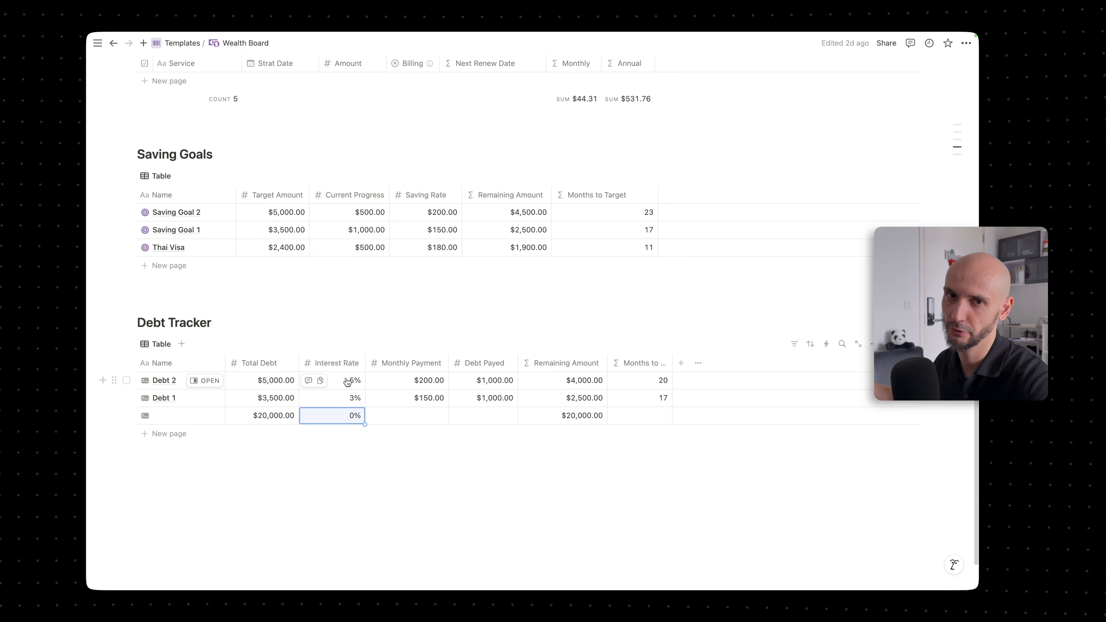
Set the new debt entry's monthly payment to 390 and its debt payed to 5000.
click(408, 417)
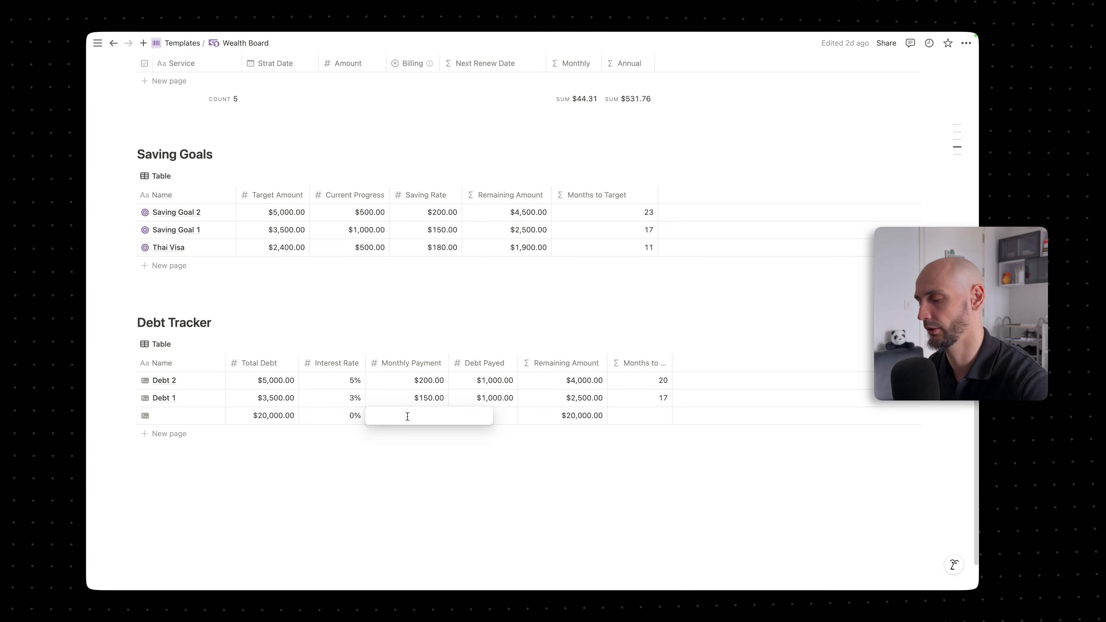
text(390)
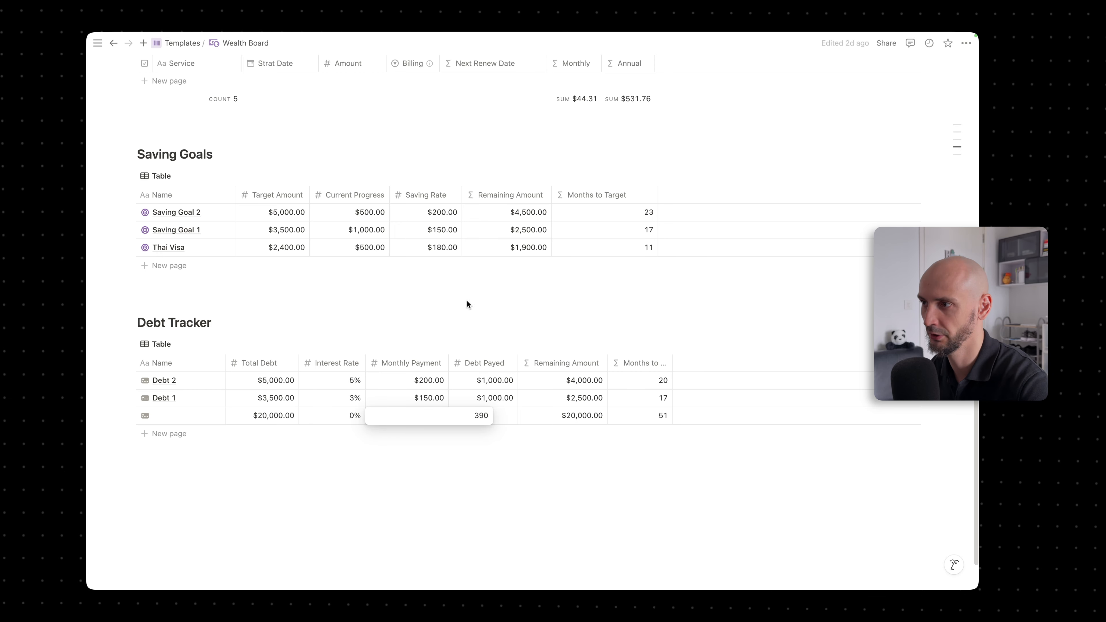
key(Return)
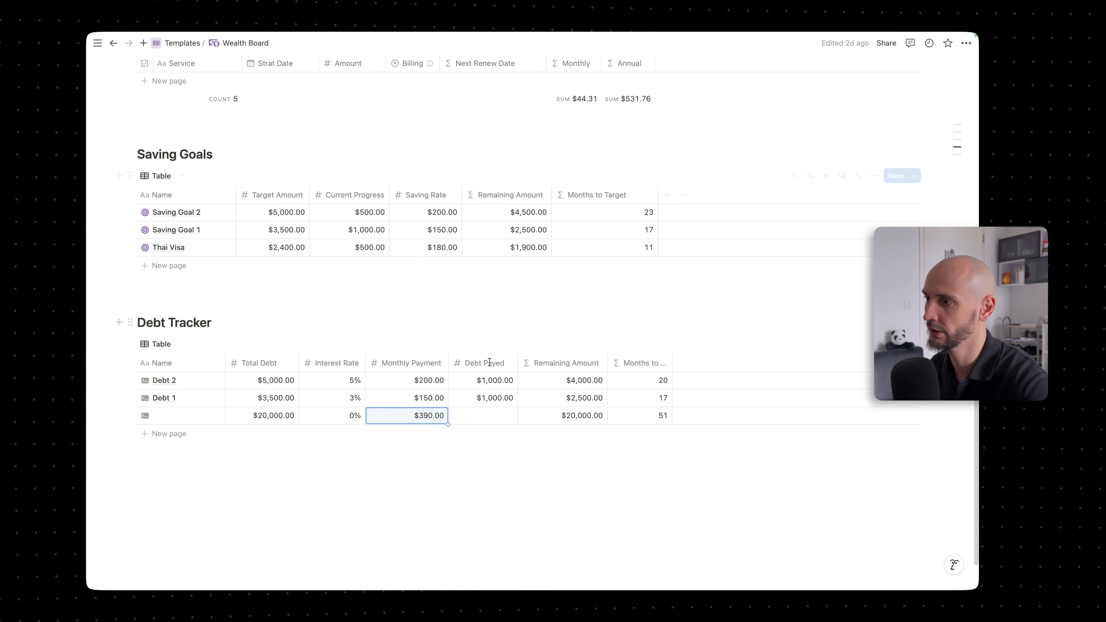
click(496, 420)
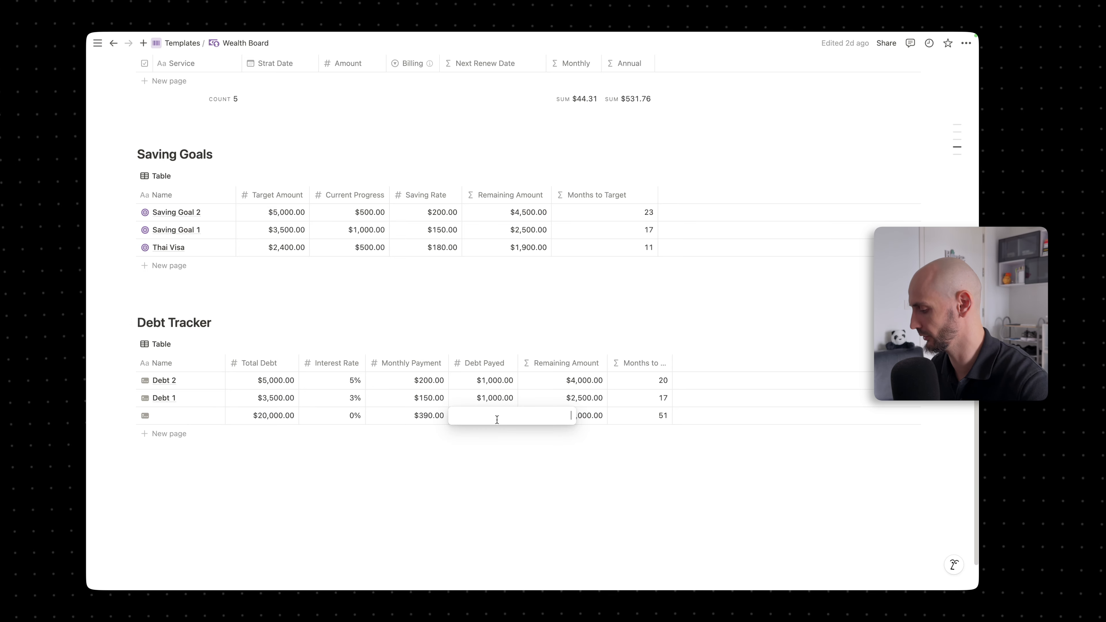
text(50)
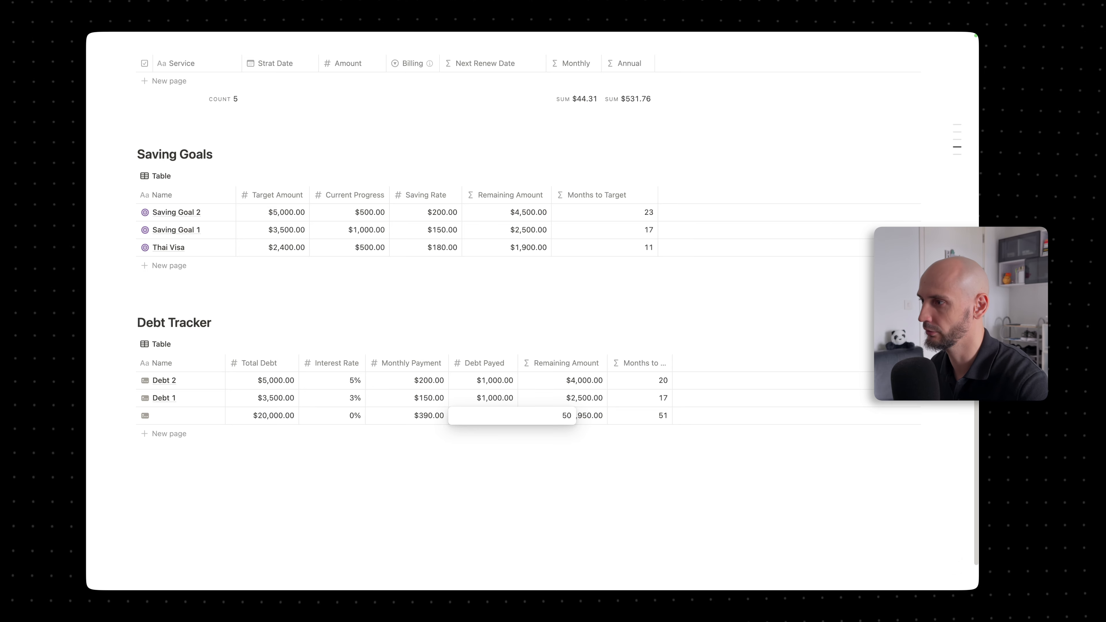
text(00)
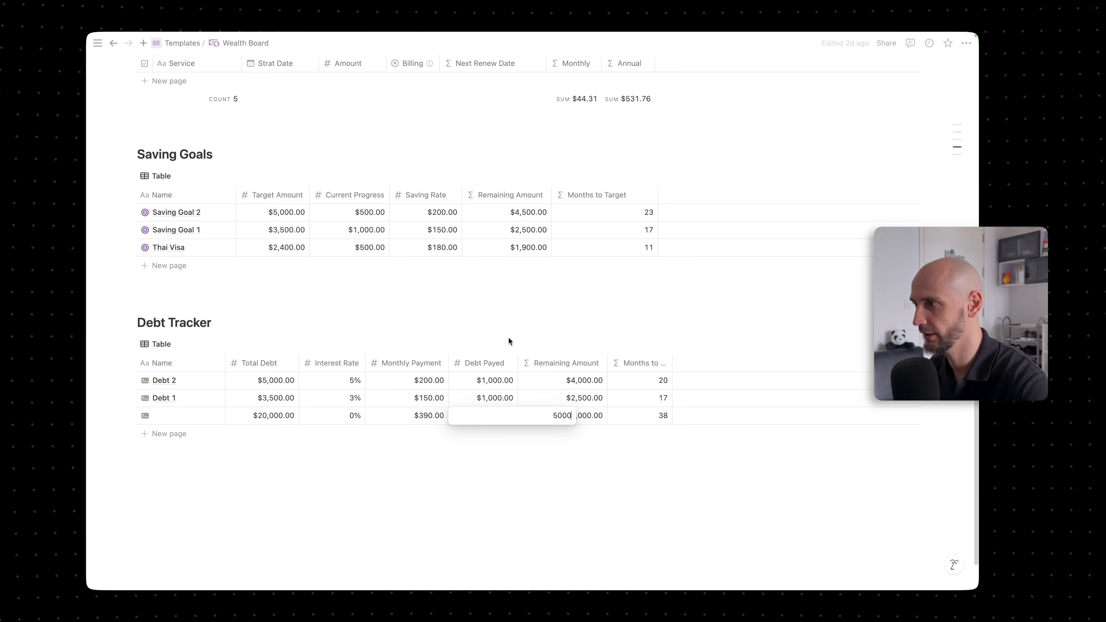
key(Return)
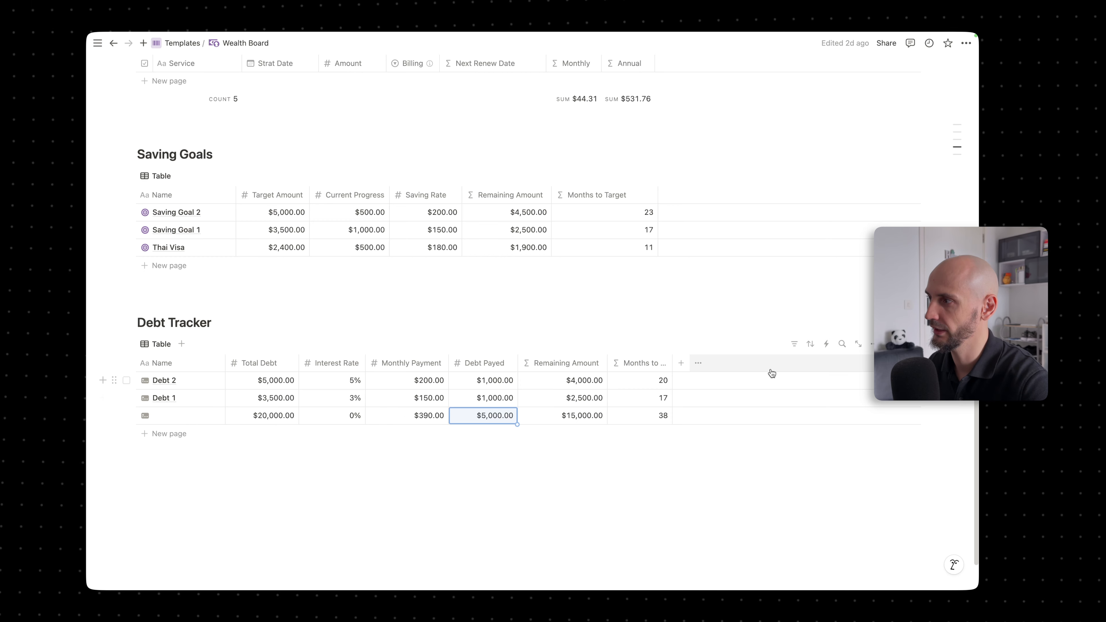
Open the sort options of the Debt Tracker table.
click(811, 345)
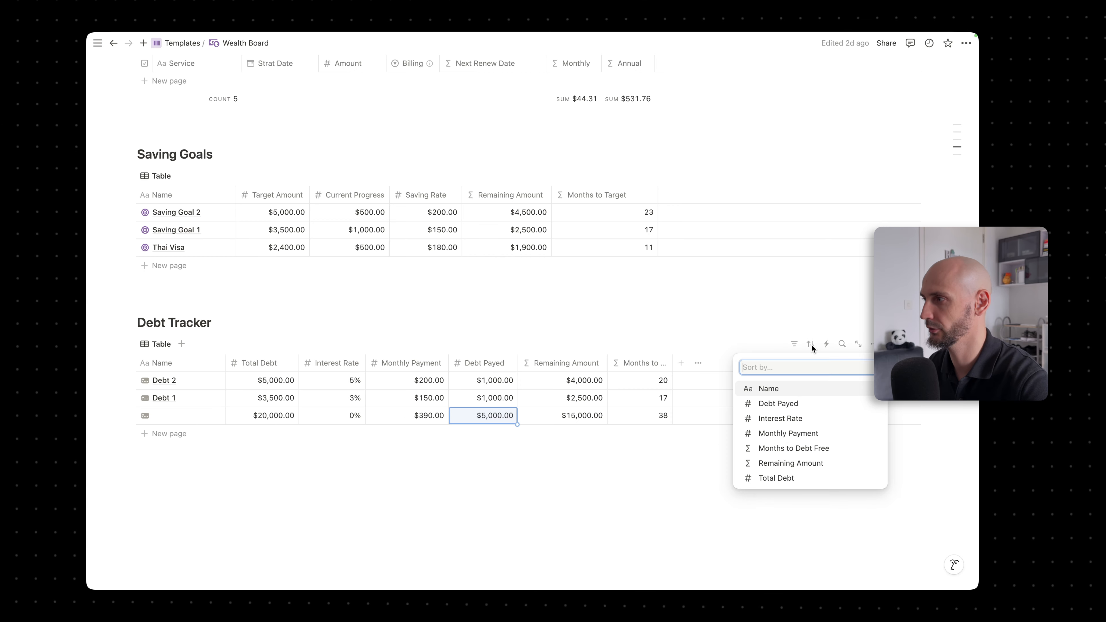